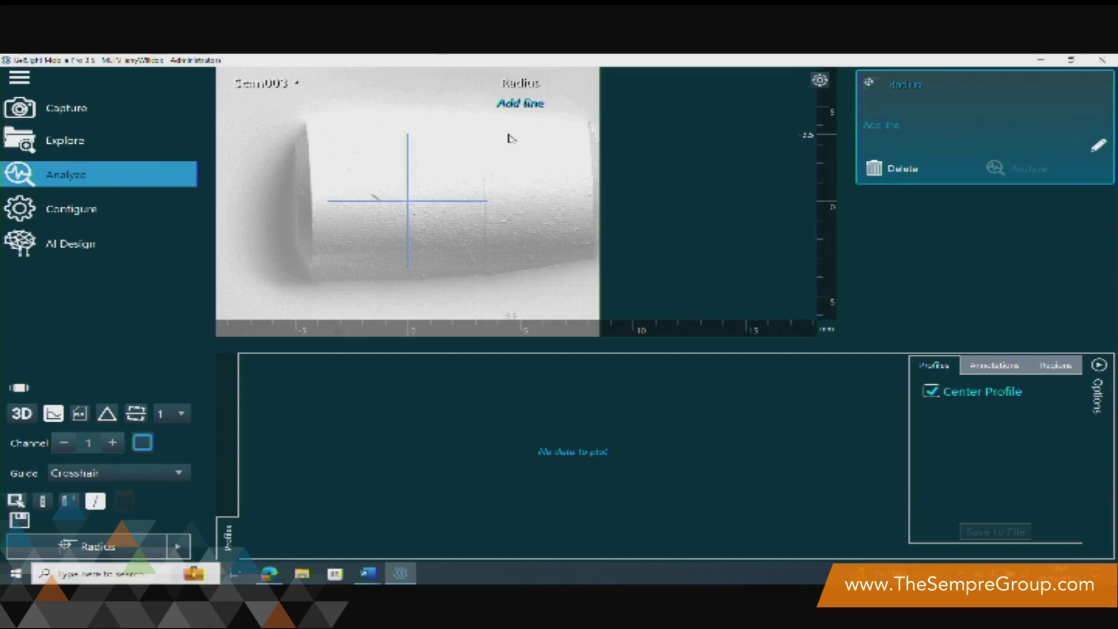
Step: Place a near-vertical Radius profile line across the cylinder in Scan003, to the right of the crosshair, and run the analysis
left_click(513, 252)
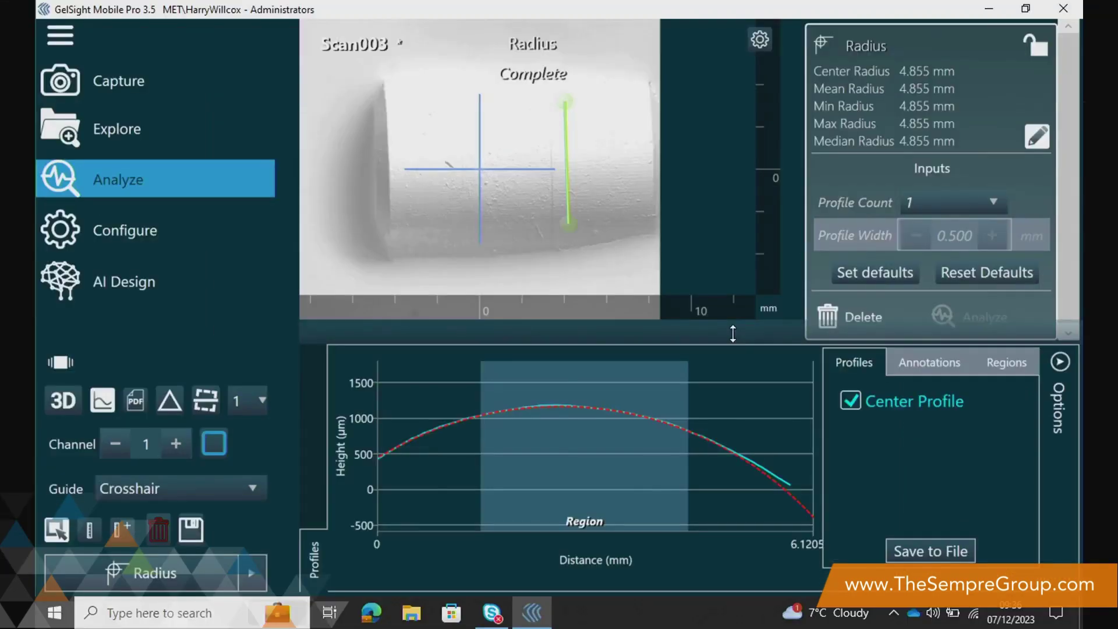
left_click_drag(733, 333, 732, 329)
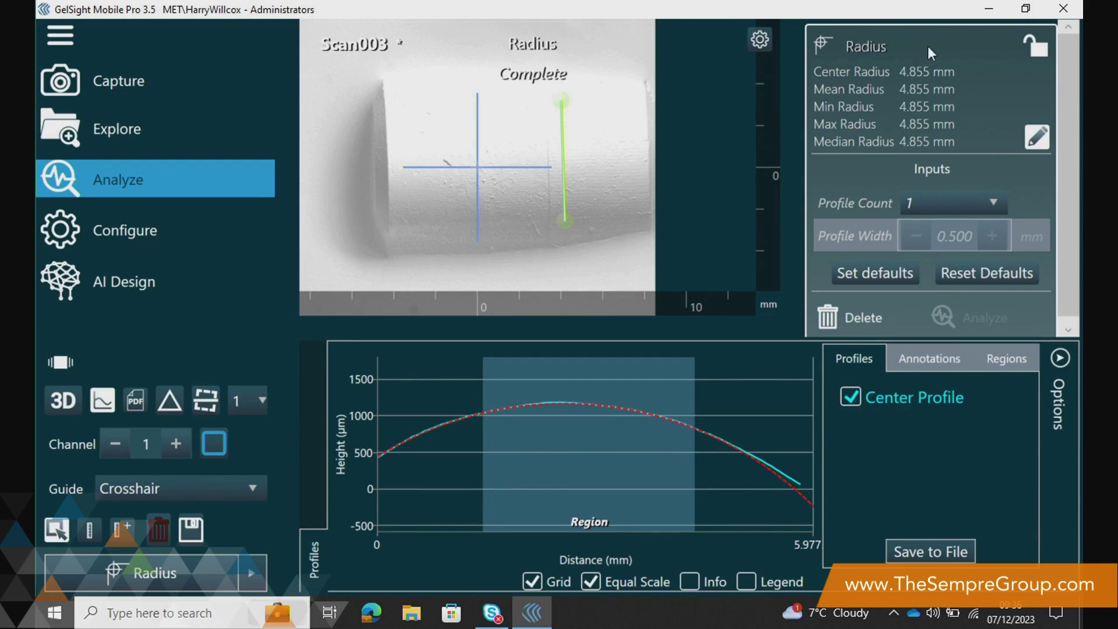
Step: Set the Radius routine's profile count to 11 and rerun the analysis
left_click(1036, 137)
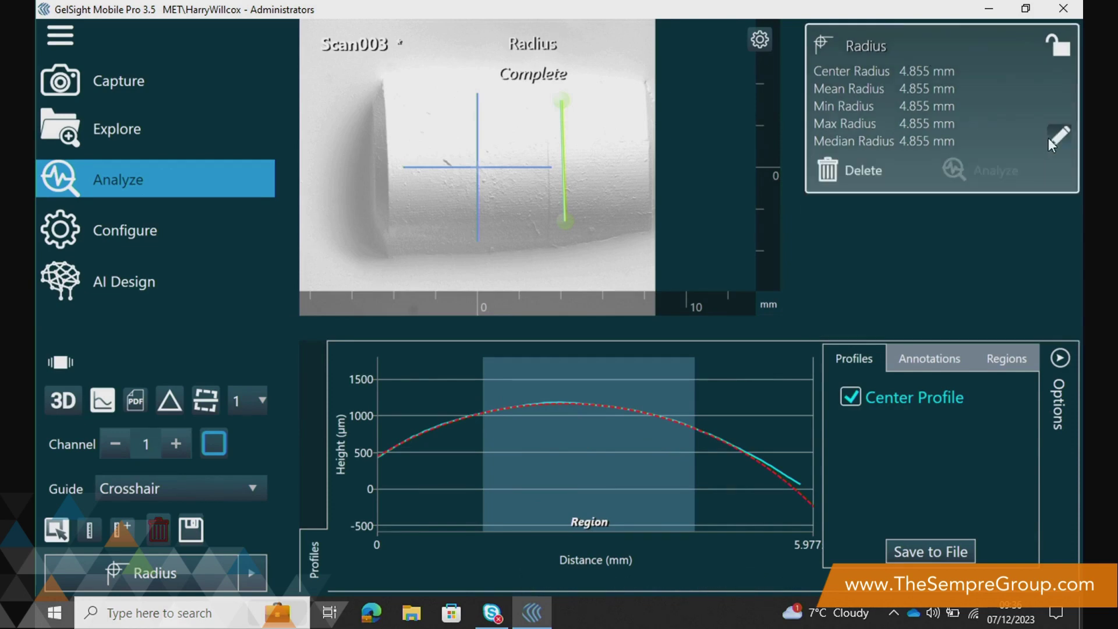
left_click(1031, 112)
left_click(966, 204)
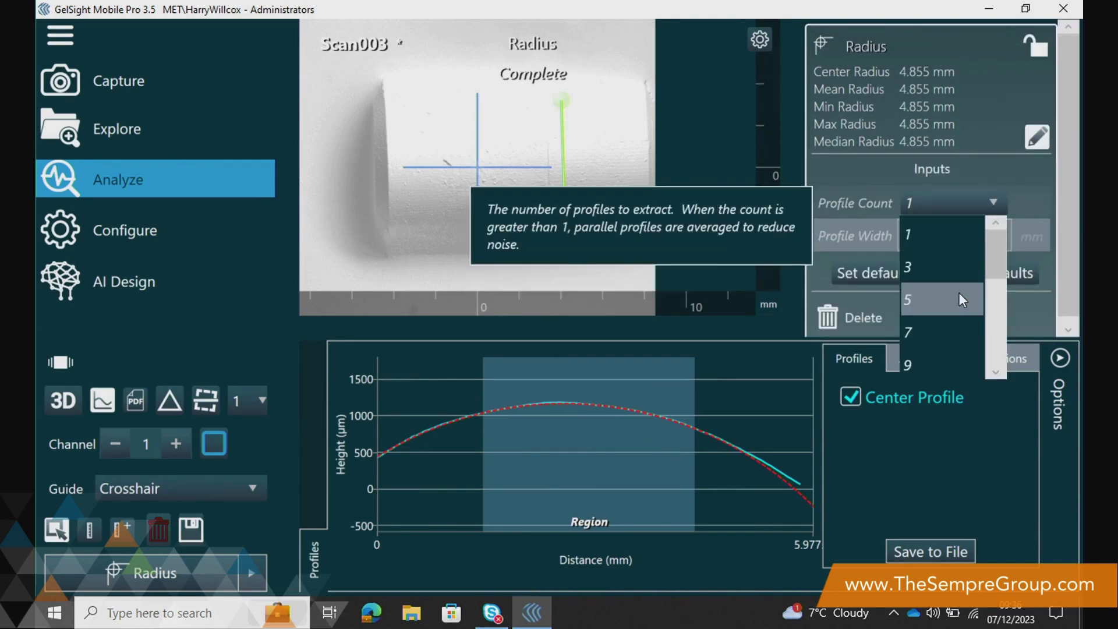
scroll(996, 372, "down", 3)
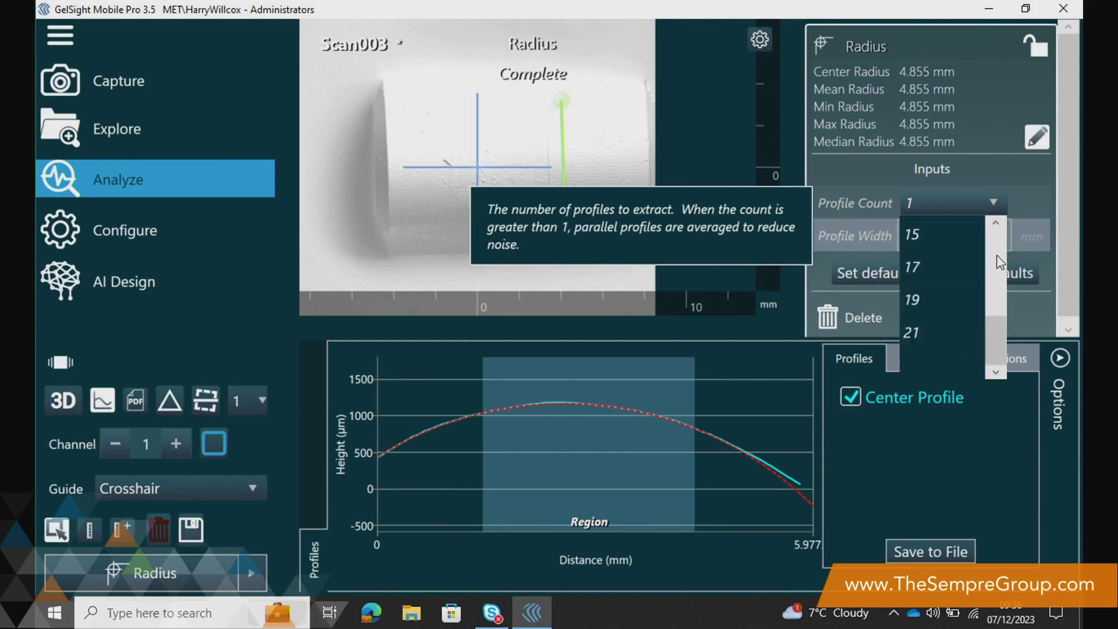
left_click(1000, 225)
left_click(998, 220)
left_click(998, 220)
left_click(943, 265)
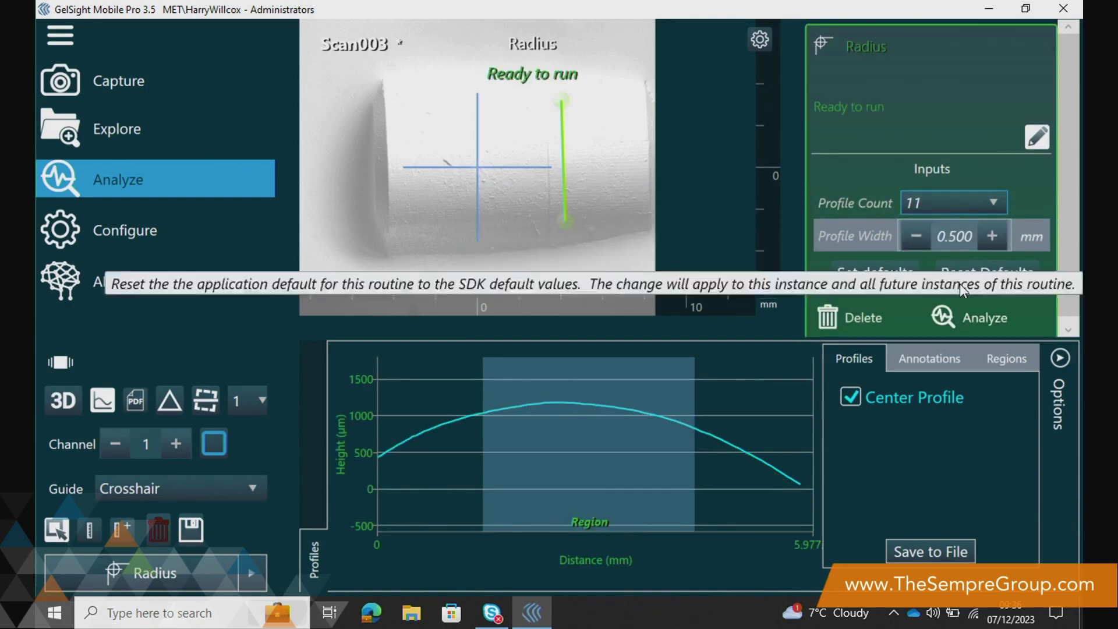
left_click(961, 315)
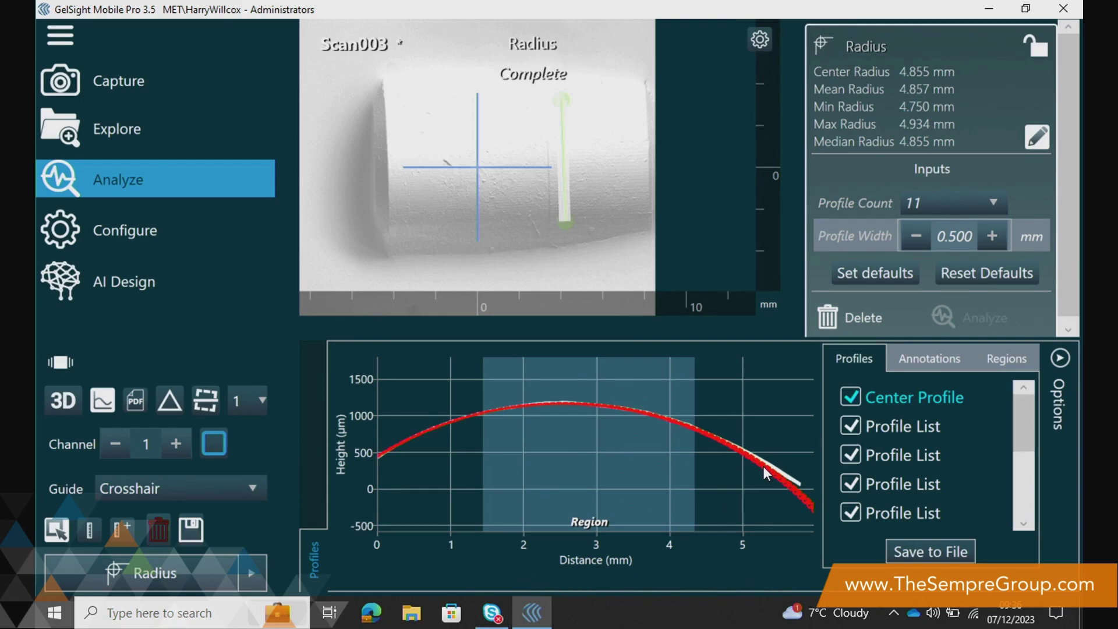
mouse_move(771, 463)
mouse_move(815, 429)
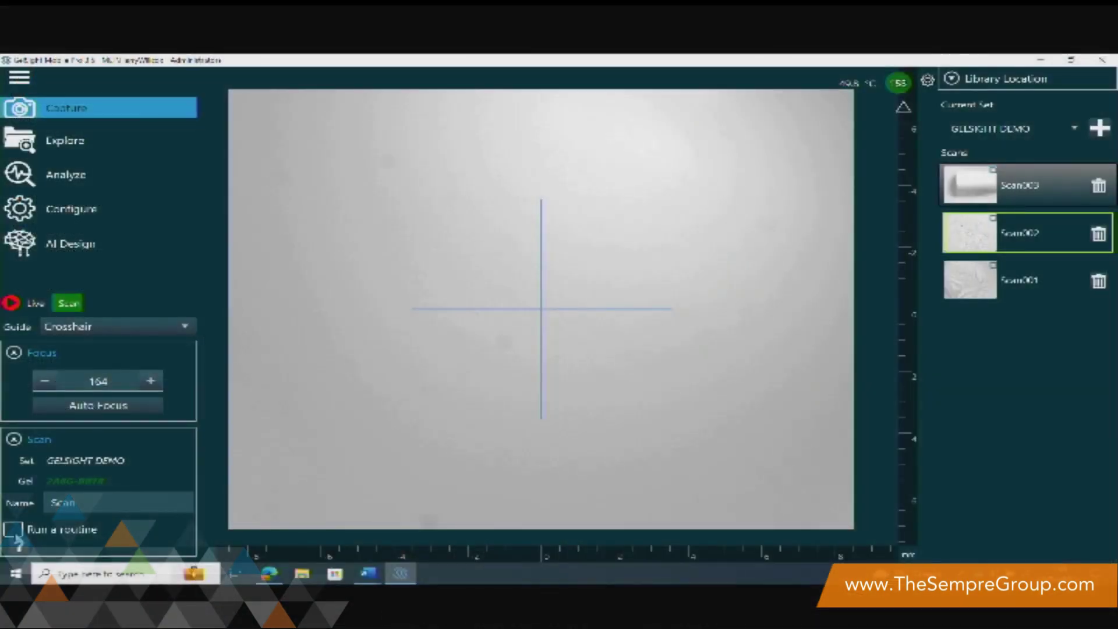
Step: Enable running a routine with each new scan and choose the 10um Sa Measurment routine
left_click(13, 529)
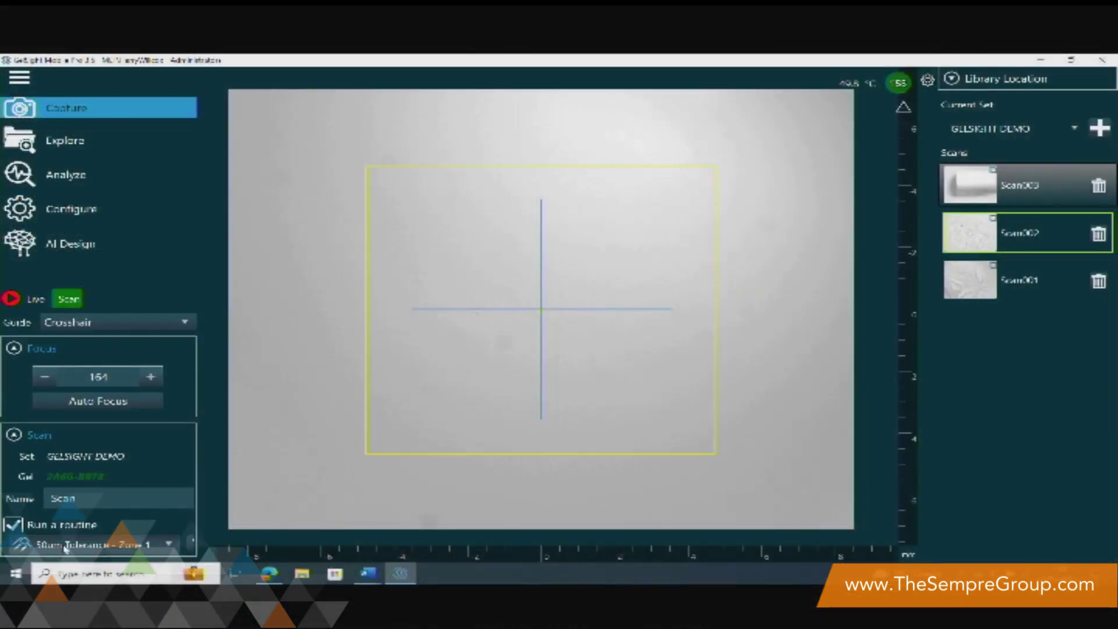
left_click(88, 545)
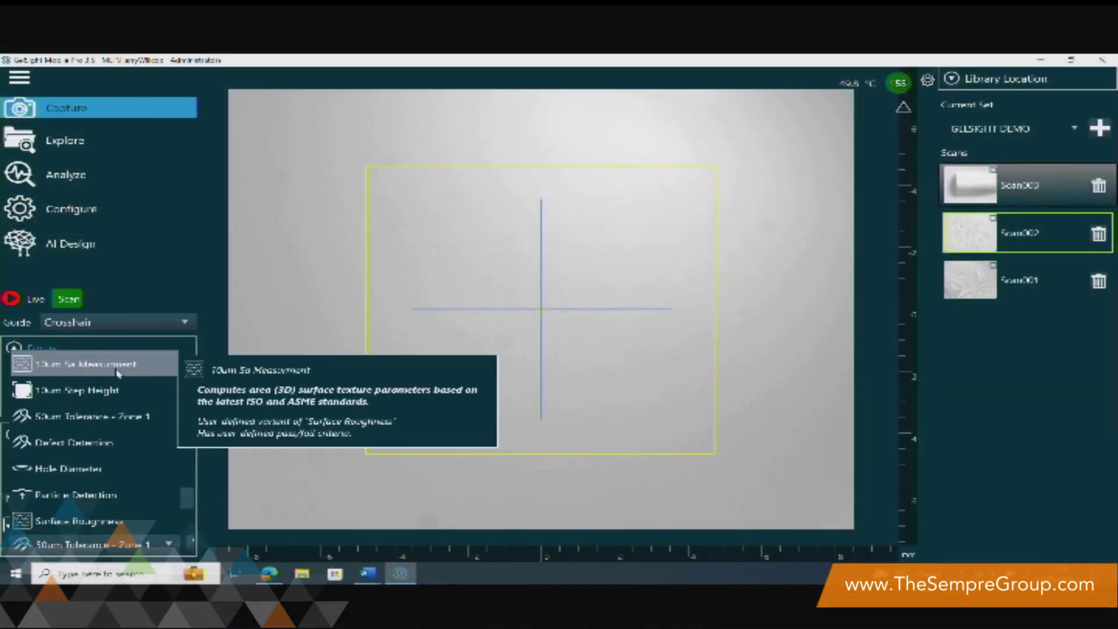
left_click(88, 365)
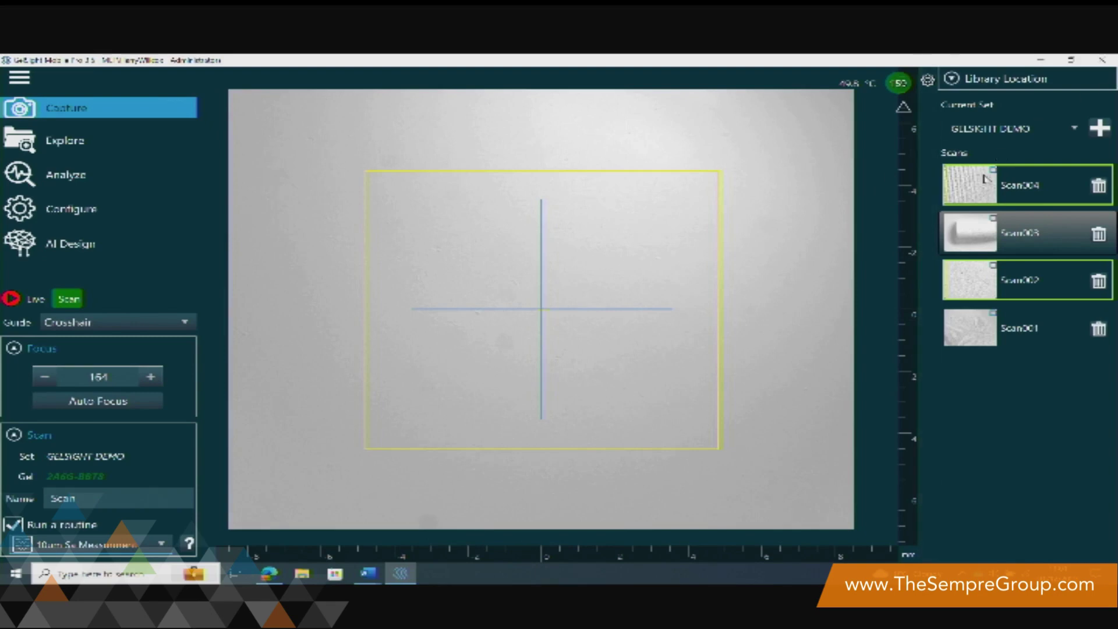
Step: Open Scan004 for analysis and review the definitions of its surface roughness parameters
left_click(984, 192)
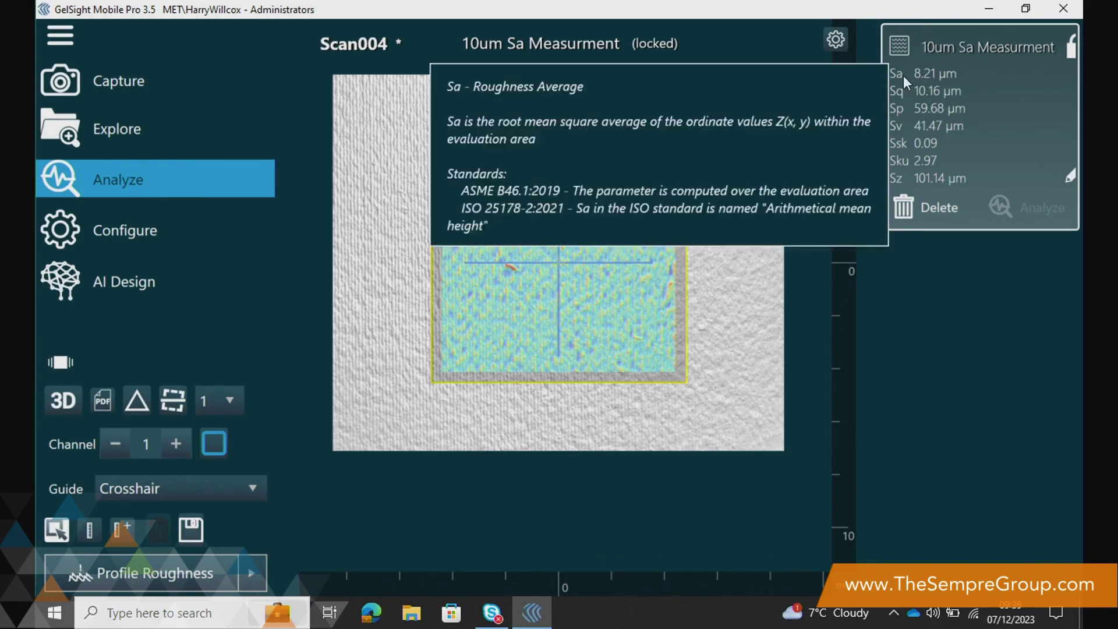
mouse_move(907, 97)
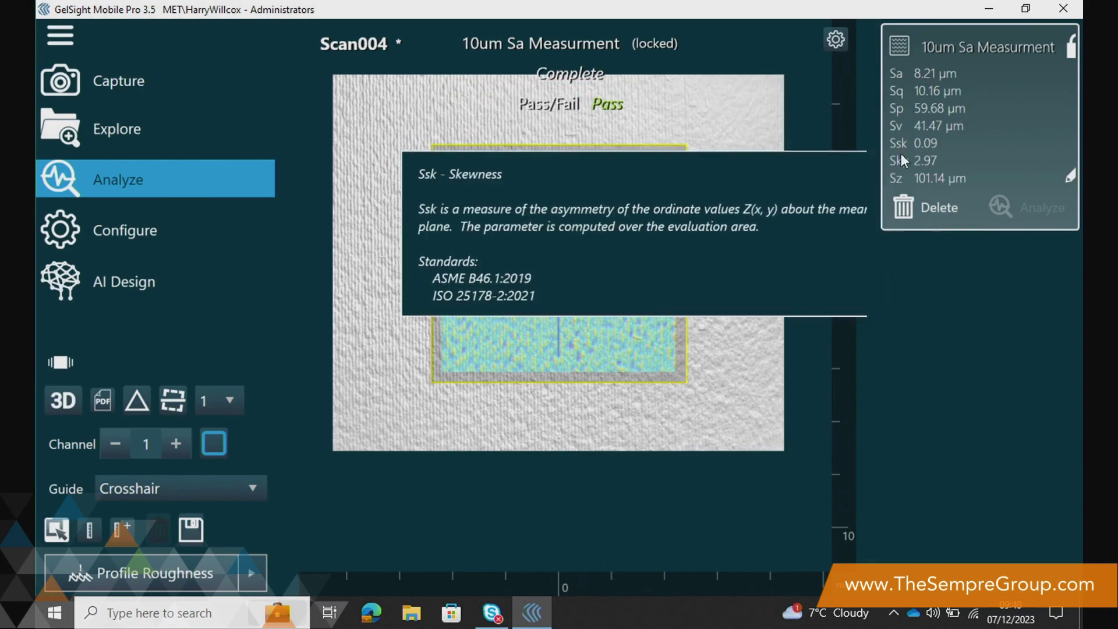
mouse_move(905, 173)
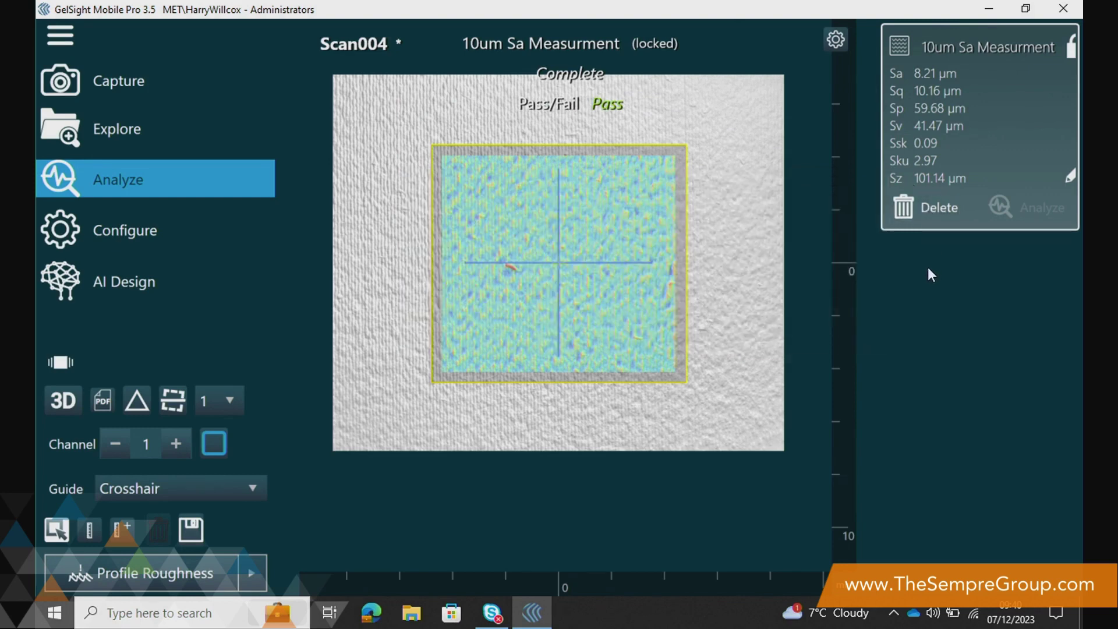
Step: Add a Profile Roughness routine to Scan004 with a near-horizontal line about 12 mm long above the crosshair's center
left_click(250, 573)
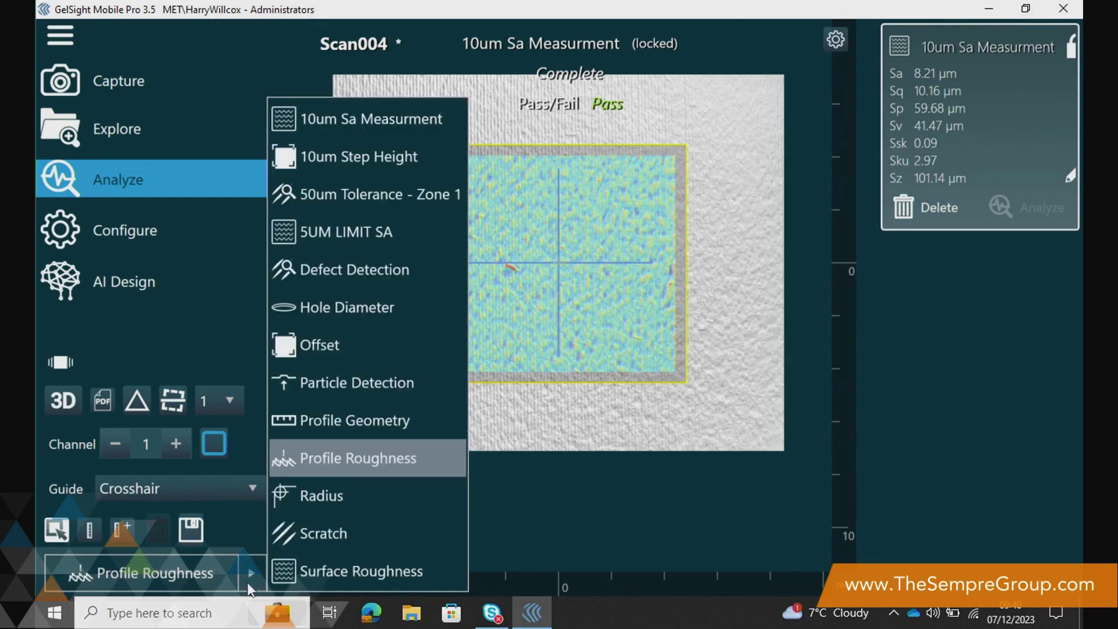
left_click(343, 455)
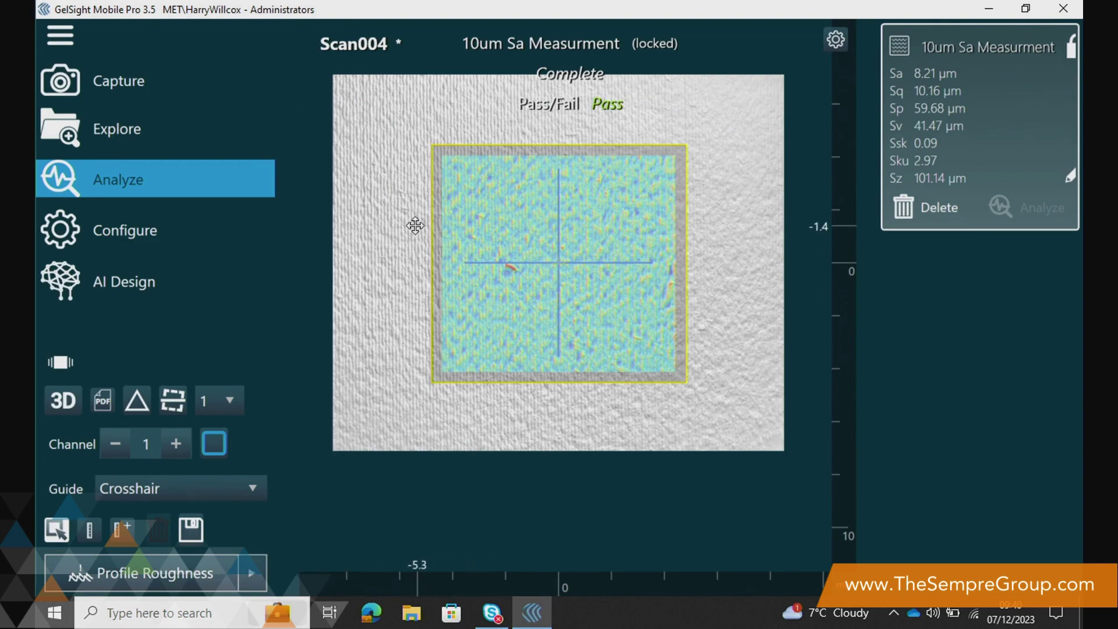
left_click(203, 573)
left_click_drag(705, 214, 720, 220)
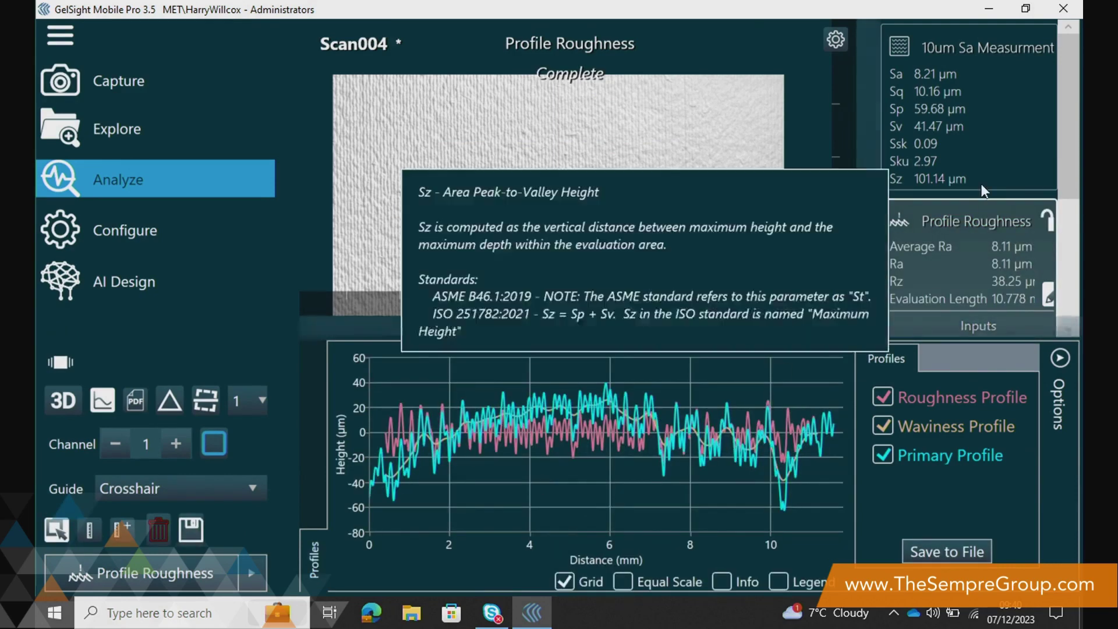
Step: Set the Profile Roughness routine to 15 profiles over a 1 mm width, rerun the analysis and review its results
scroll(981, 184, "down", 5)
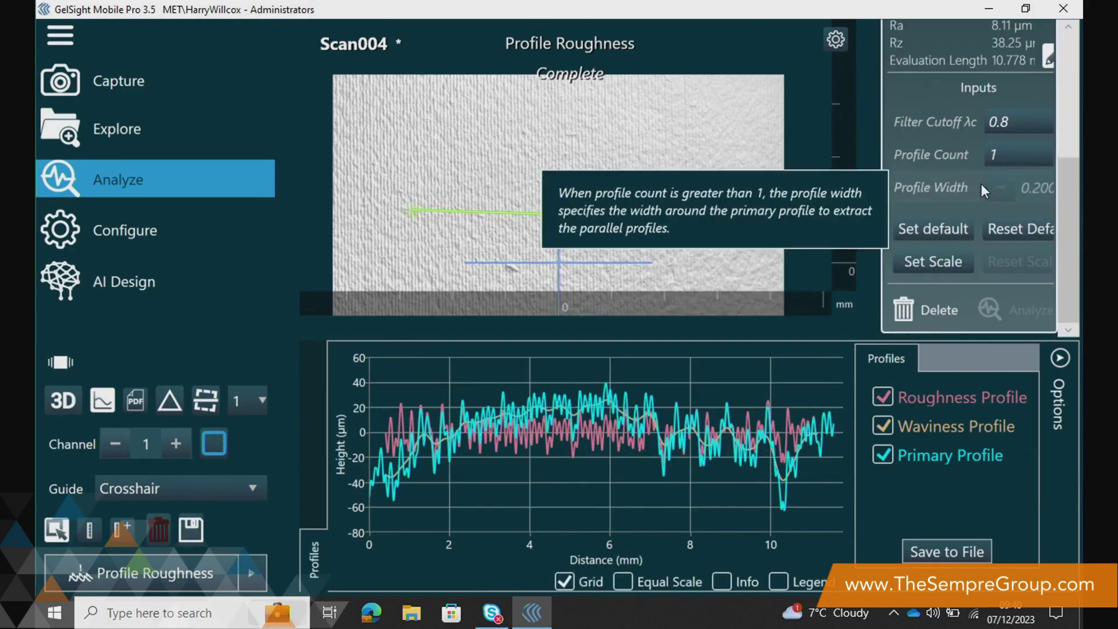
left_click(1014, 152)
left_click_drag(1076, 239, 1076, 308)
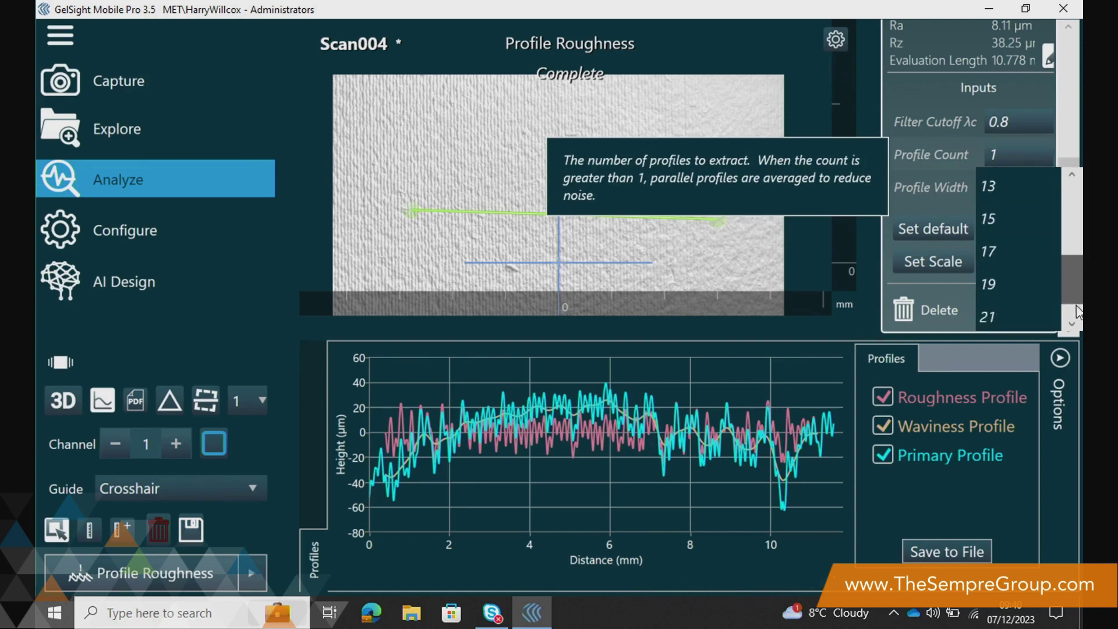
left_click(1019, 219)
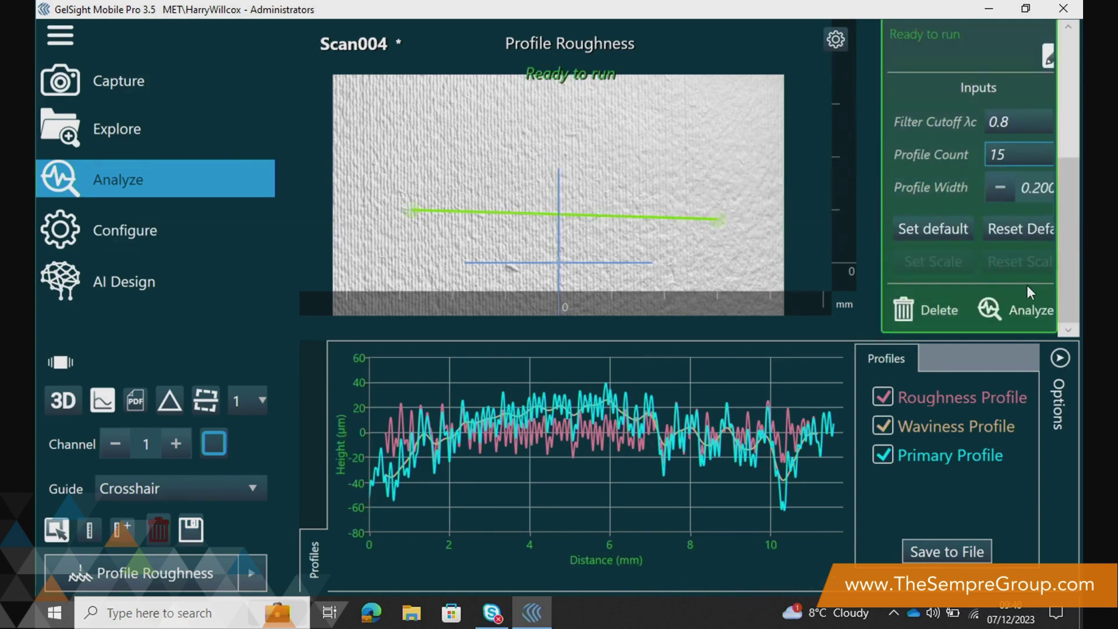
left_click(1039, 190)
type("1")
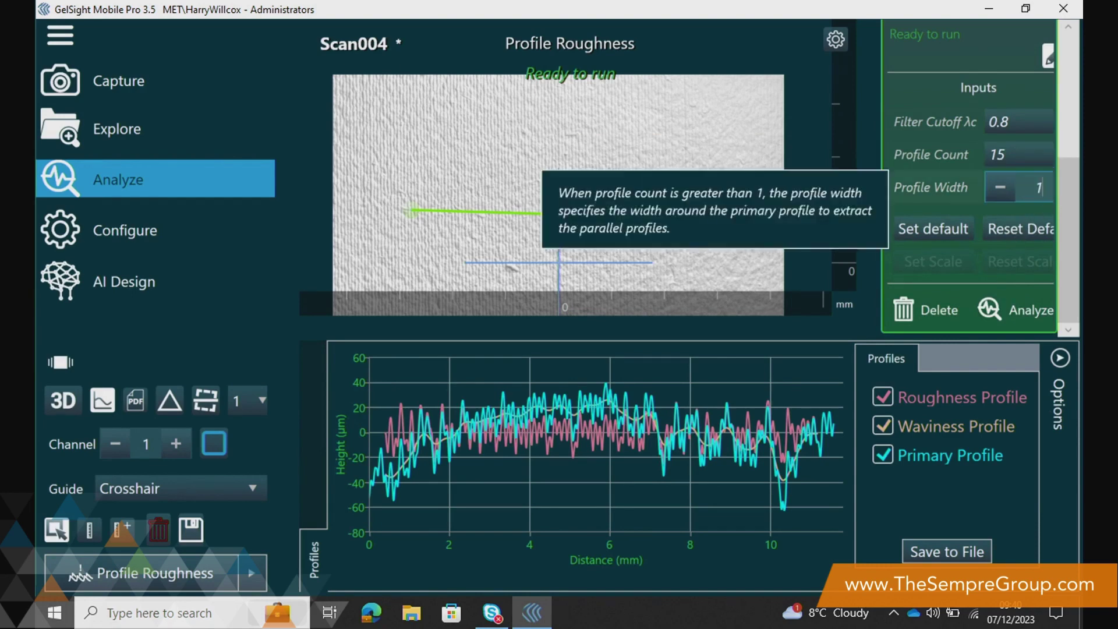
left_click(1008, 305)
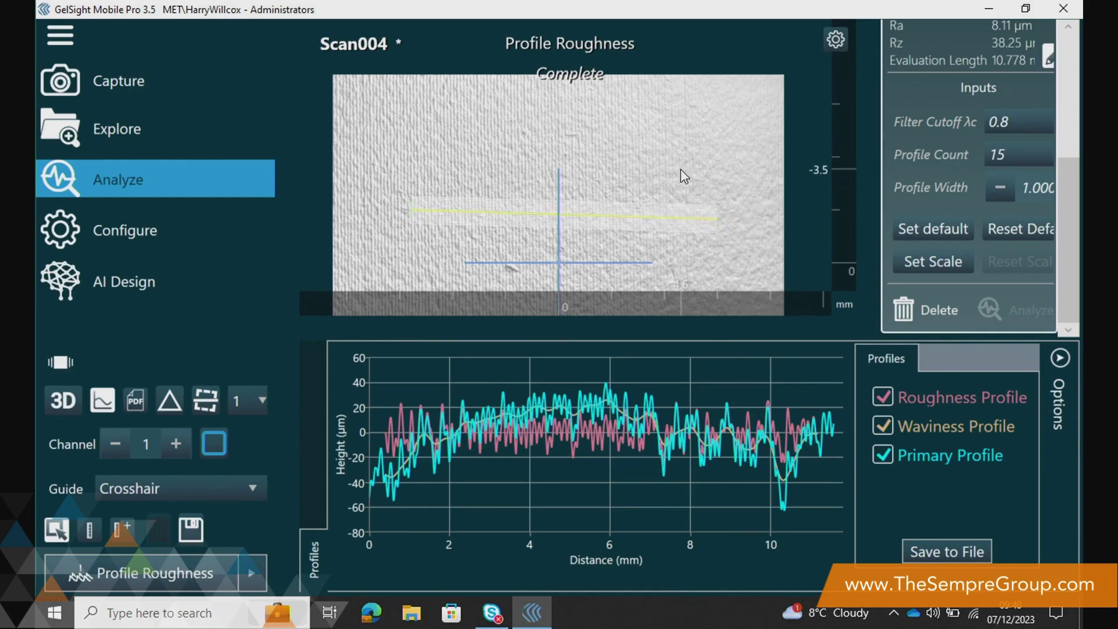
scroll(693, 154, "down", 1)
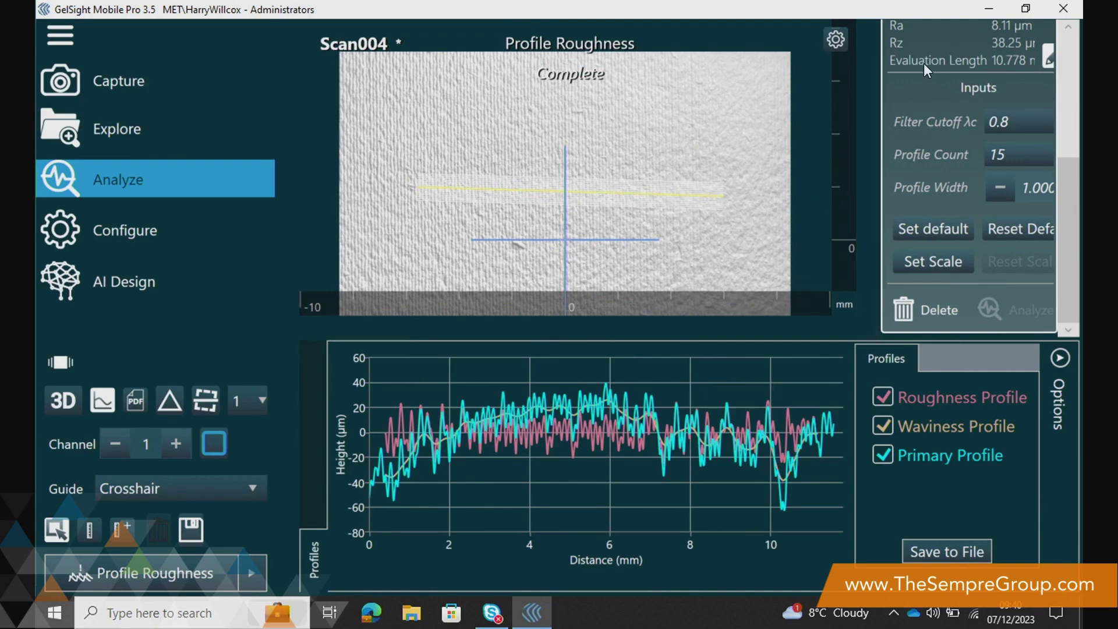
scroll(923, 63, "up", 1)
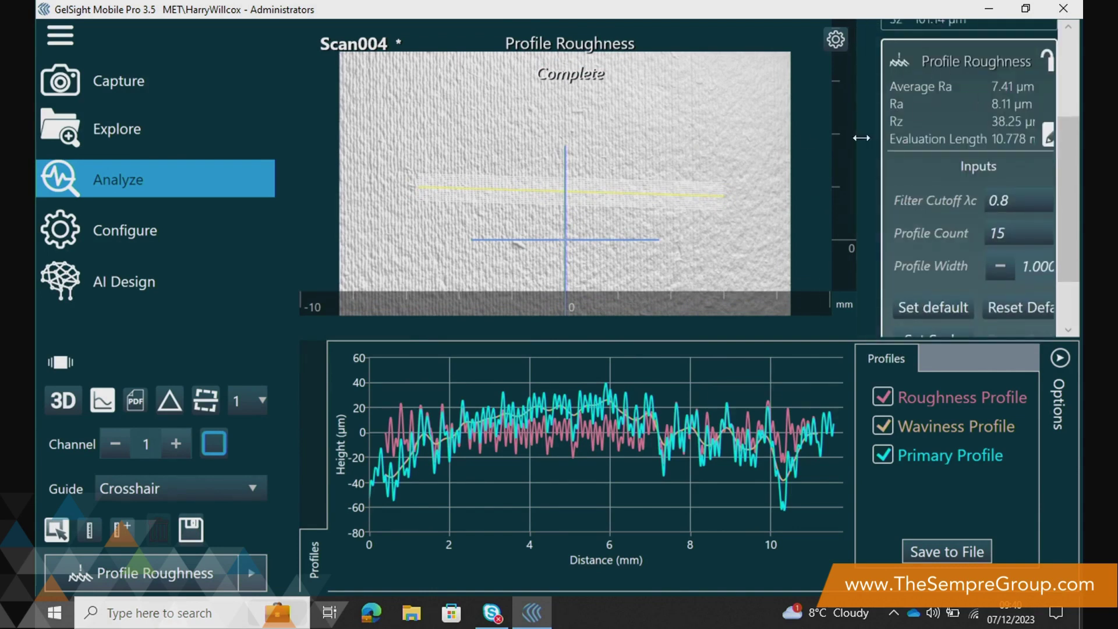
Step: Generate a report for Scan004, then rotate the 3D surface and enlarge the scan image on page 1
left_click(138, 401)
left_click(402, 355)
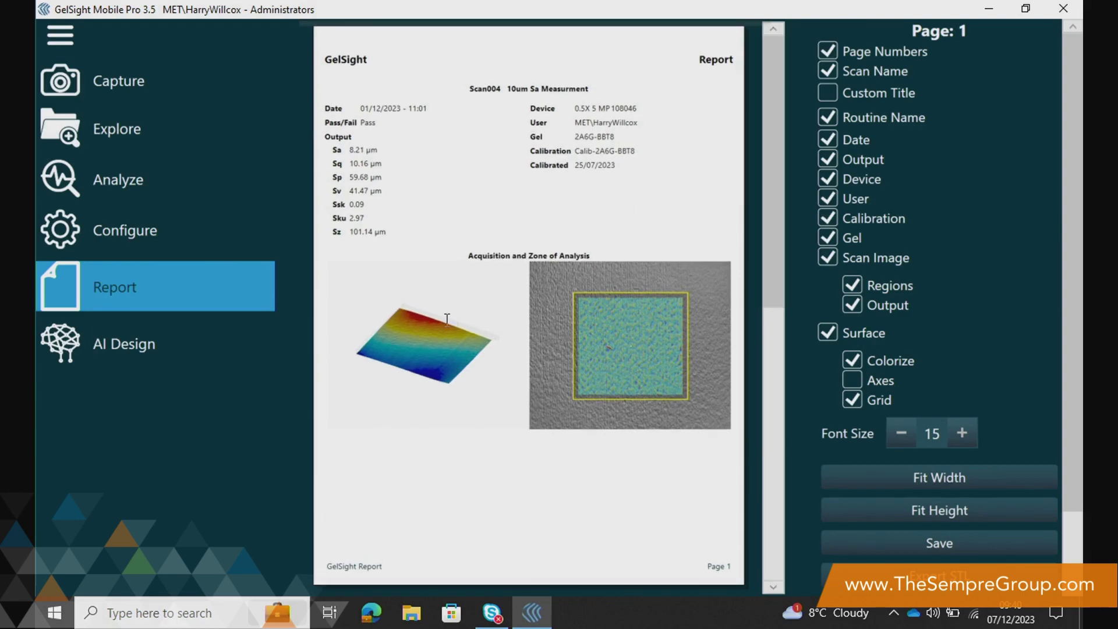
left_click_drag(447, 319, 428, 370)
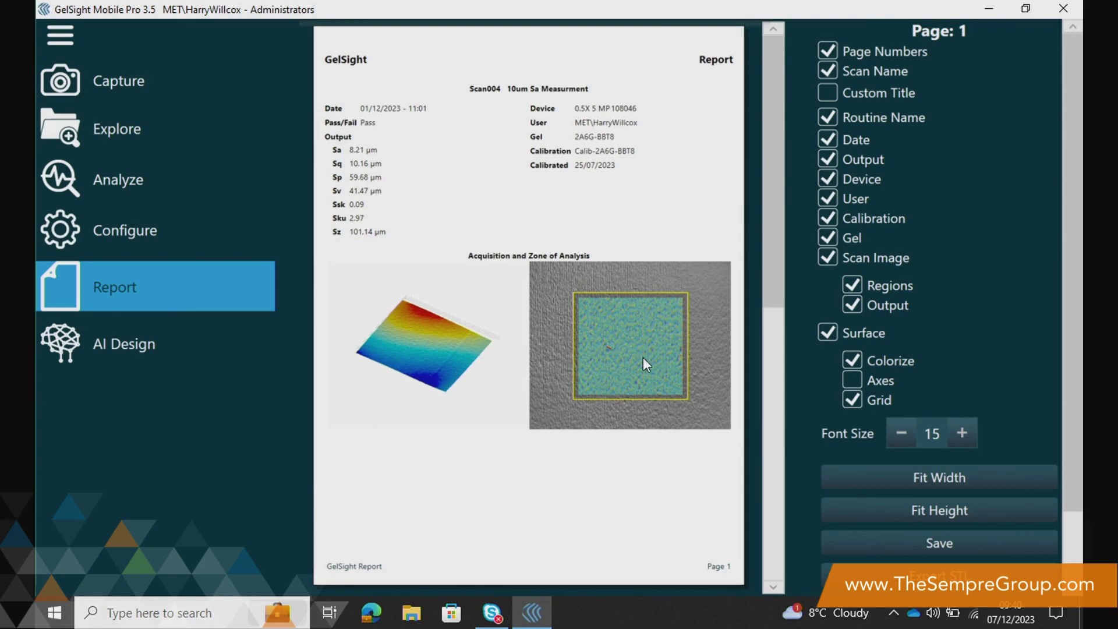
scroll(643, 358, "up", 4)
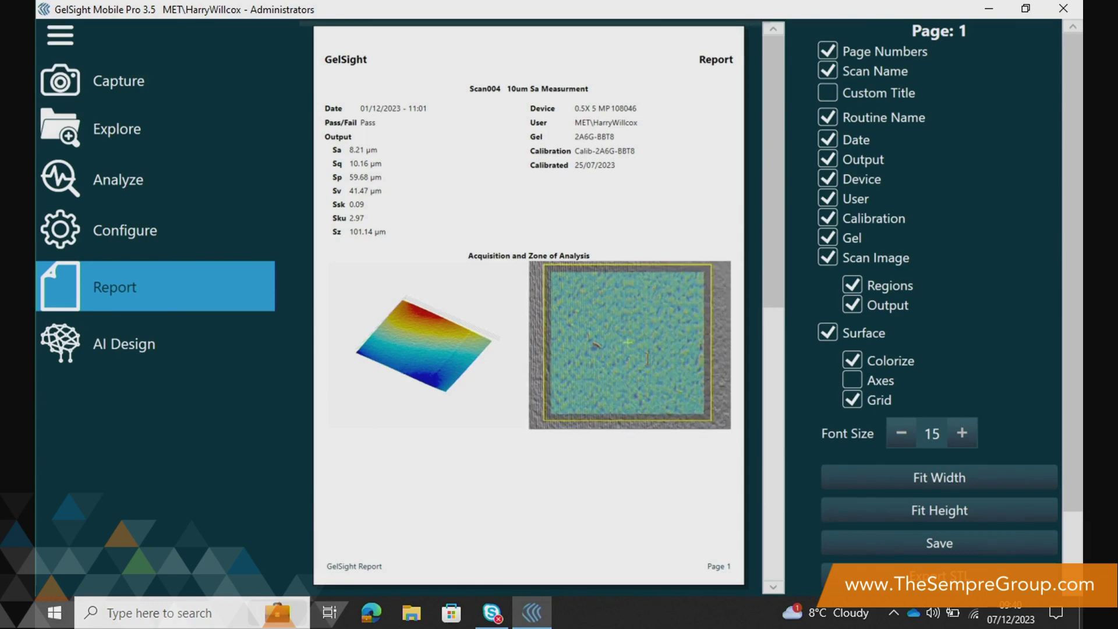
Step: On the Profile Roughness page of the report, rotate the 3D surface and enlarge the scan image
left_click_drag(776, 176, 772, 458)
left_click_drag(407, 305, 561, 335)
scroll(678, 333, "up", 5)
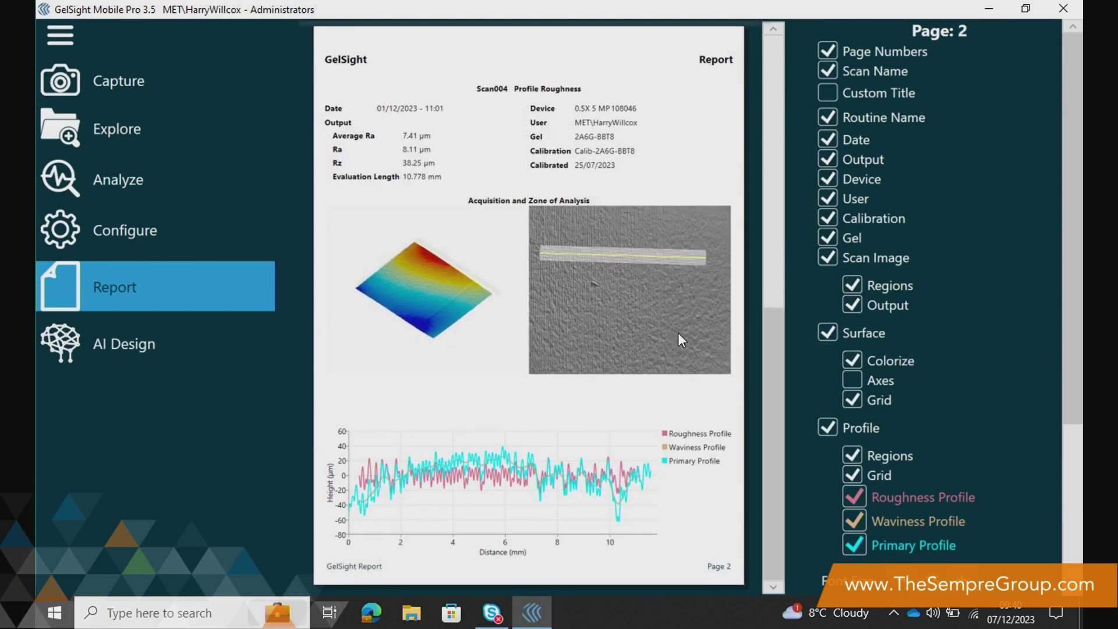
scroll(669, 335, "up", 3)
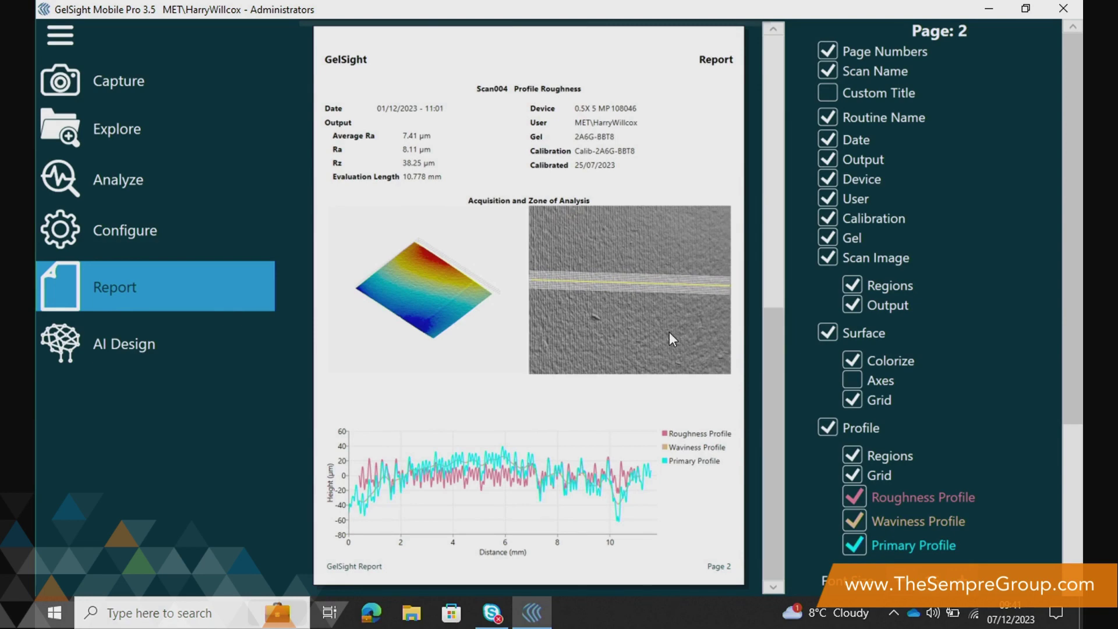
Step: Return to the capture view and open Scan005 of the GELSIGHT DEMO set for analysis
left_click(152, 72)
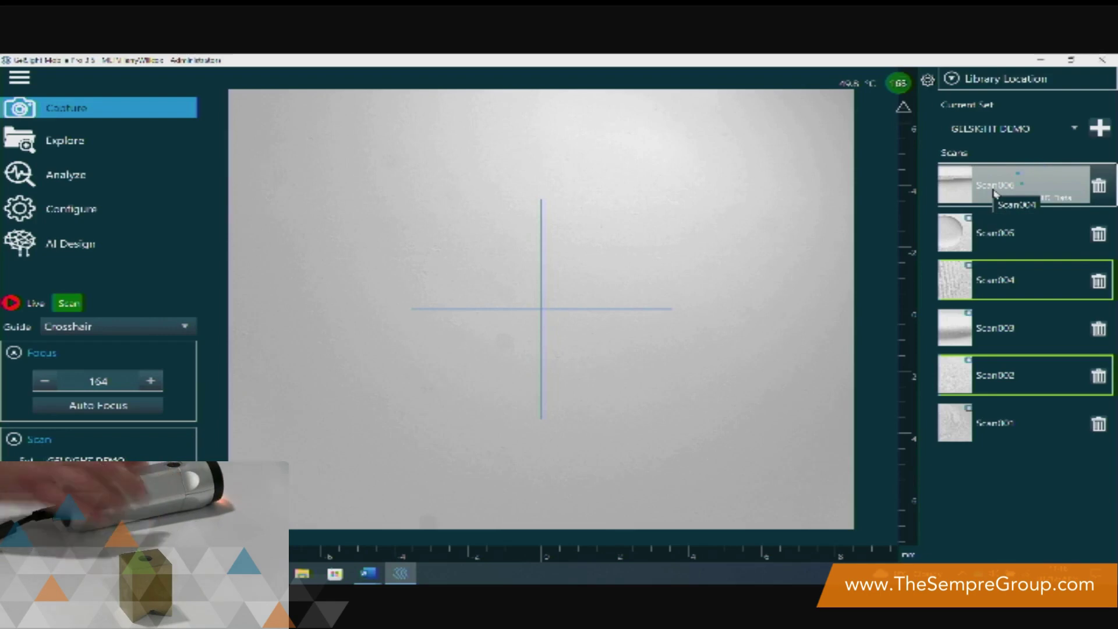
double_click(999, 232)
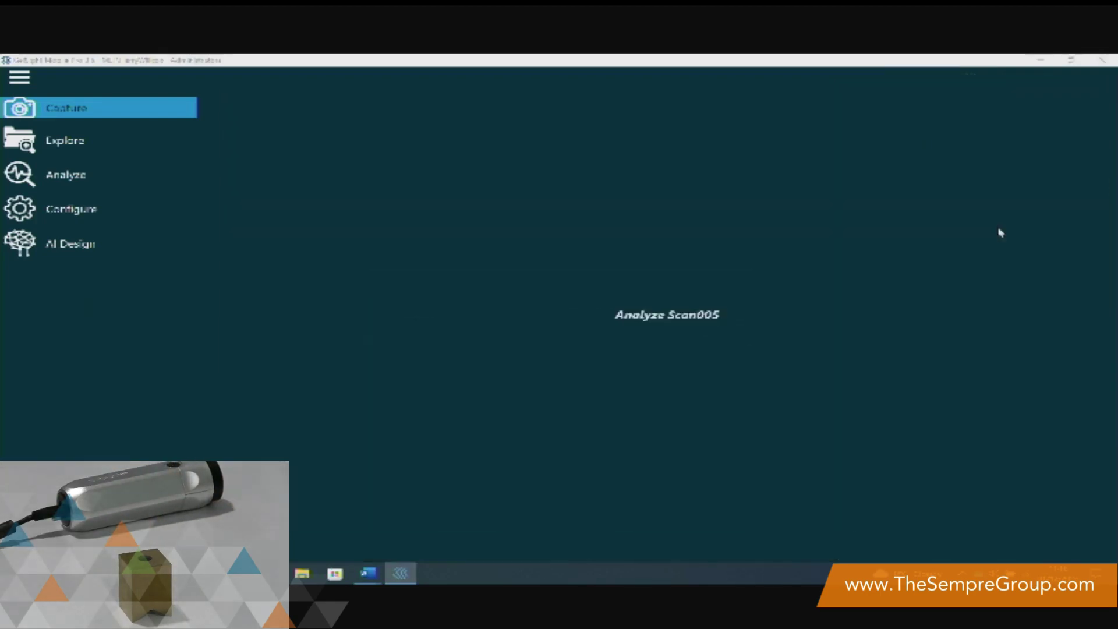
left_click(737, 335)
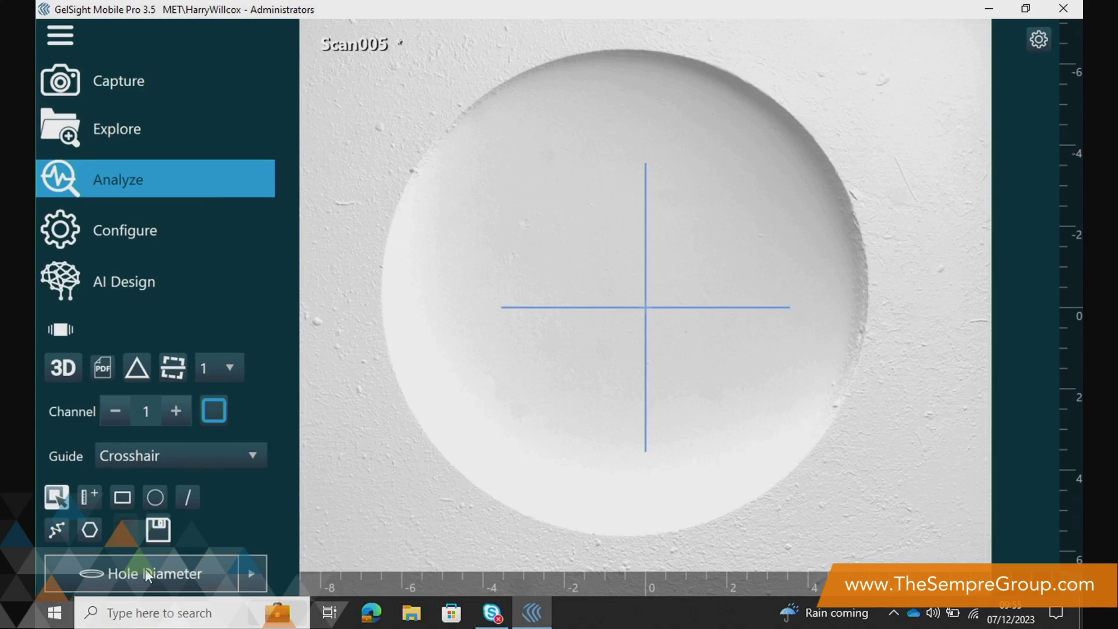
Step: Add a Hole Diameter routine to Scan005, draw a circle about 12 mm across around the hole's edge, and run the analysis
left_click(154, 571)
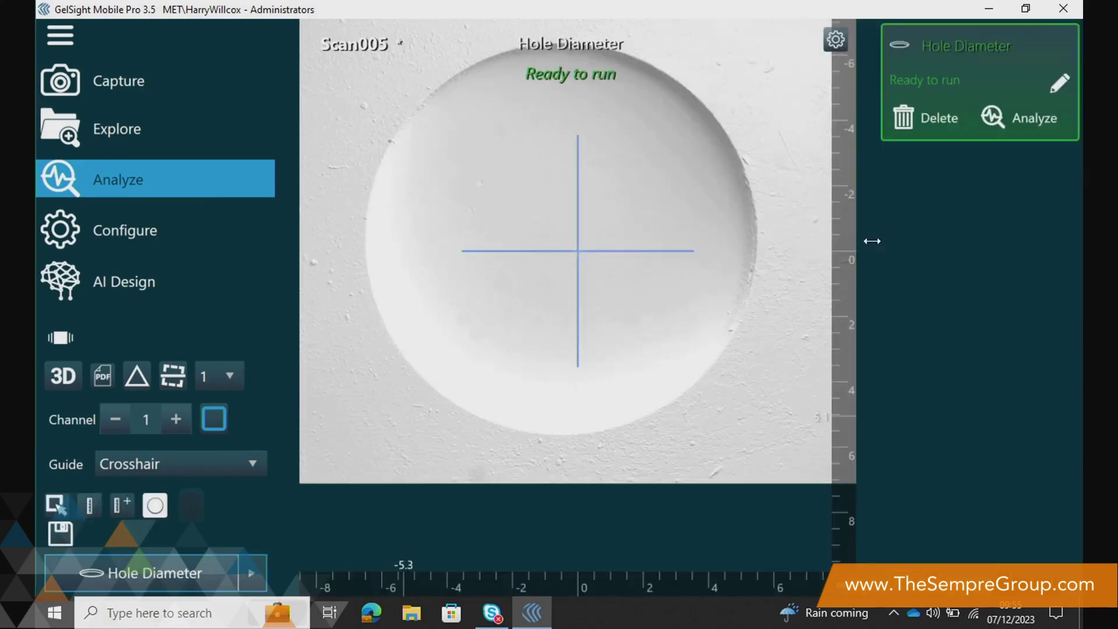
left_click_drag(571, 252, 746, 319)
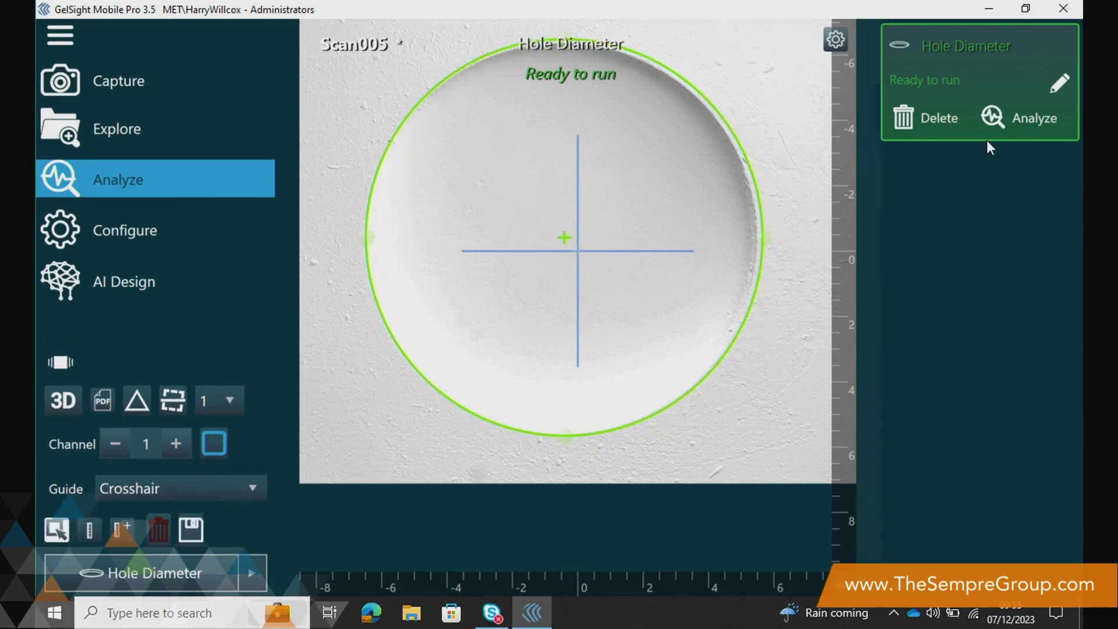
left_click(1016, 111)
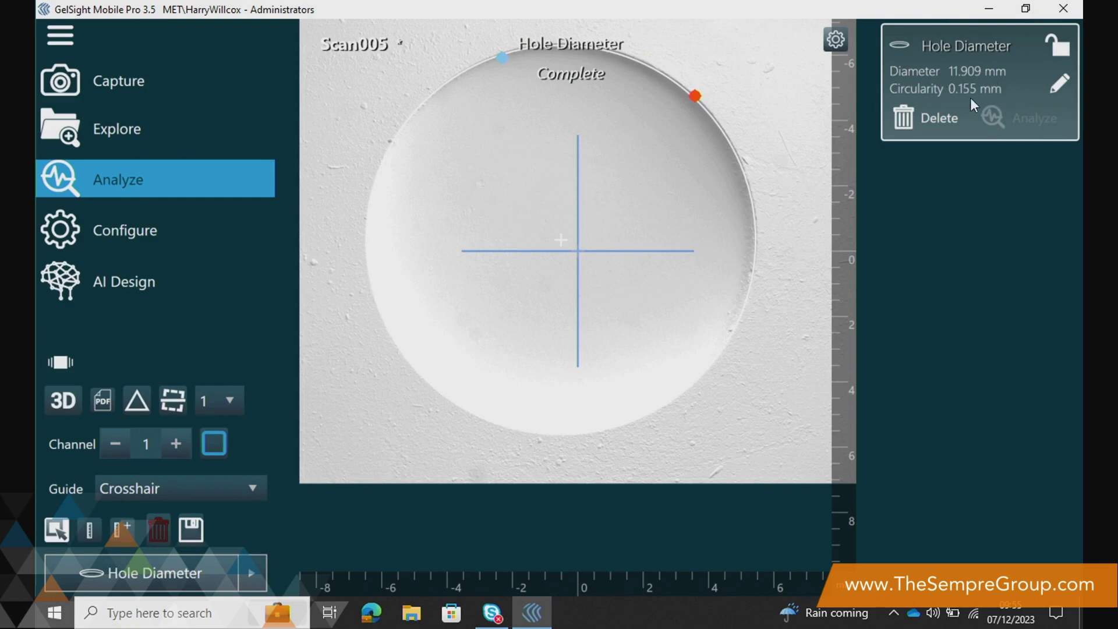
Step: Generate a report for Scan005 with the Hole Diameter result, saving the unsaved changes
left_click(104, 400)
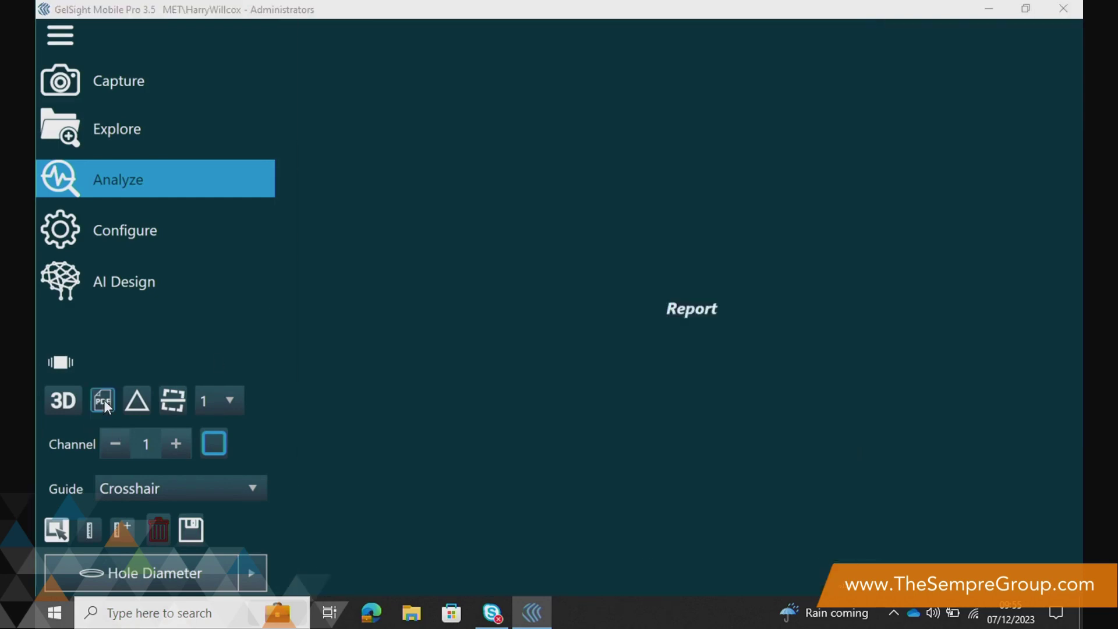
left_click(386, 348)
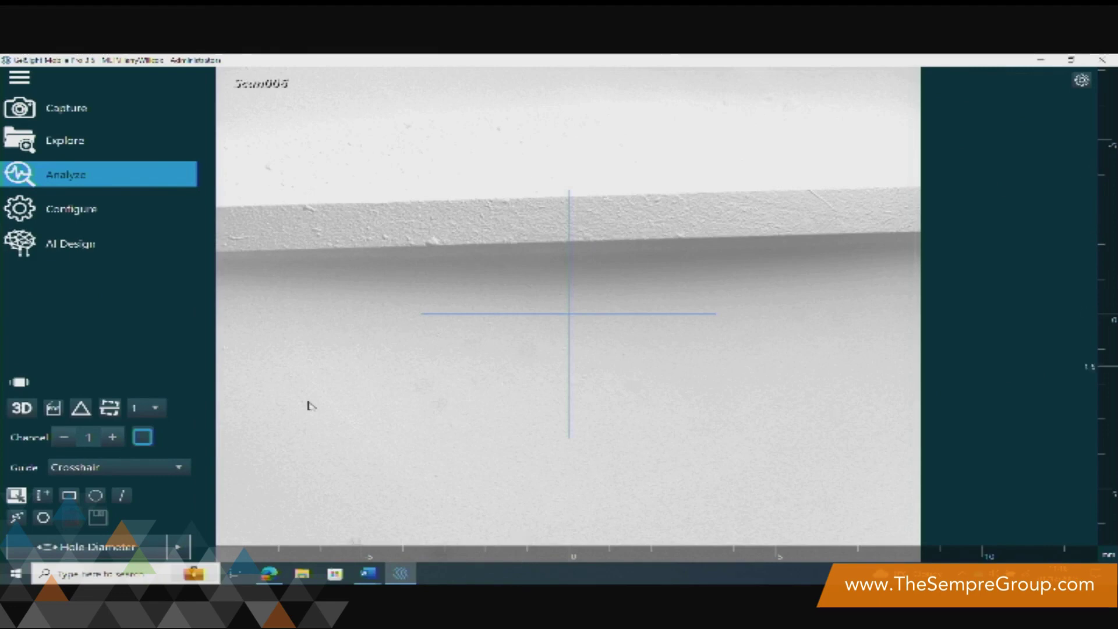
Step: Add a Profile Geometry routine to Scan006 and draw a line about 3.2 mm long across the sloped band above the crosshair
left_click(179, 547)
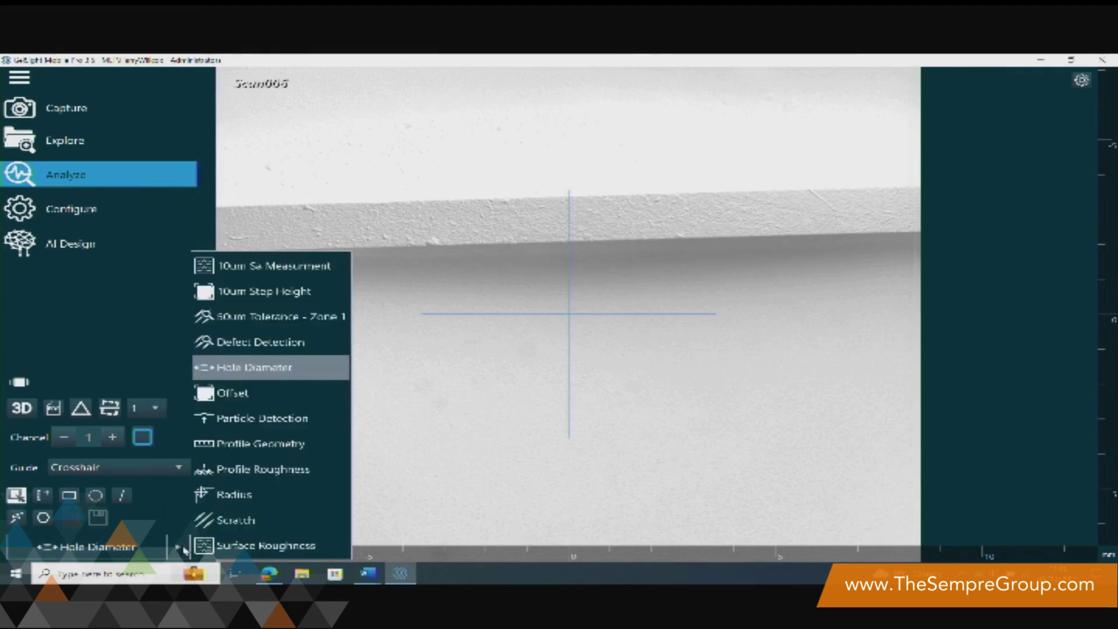
left_click(275, 444)
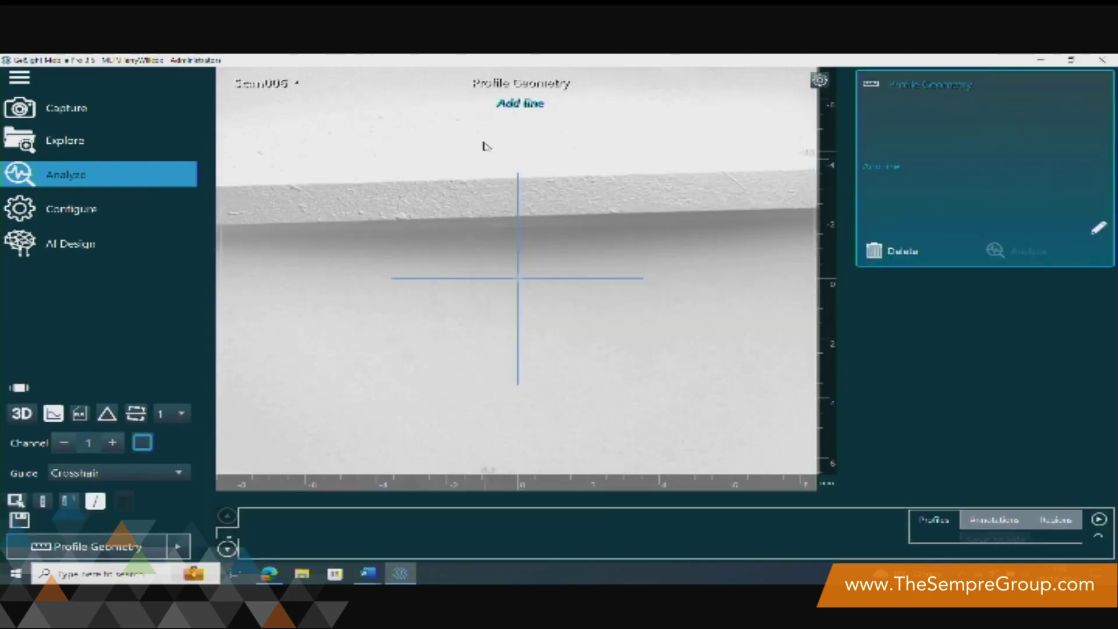
left_click_drag(484, 127, 493, 194)
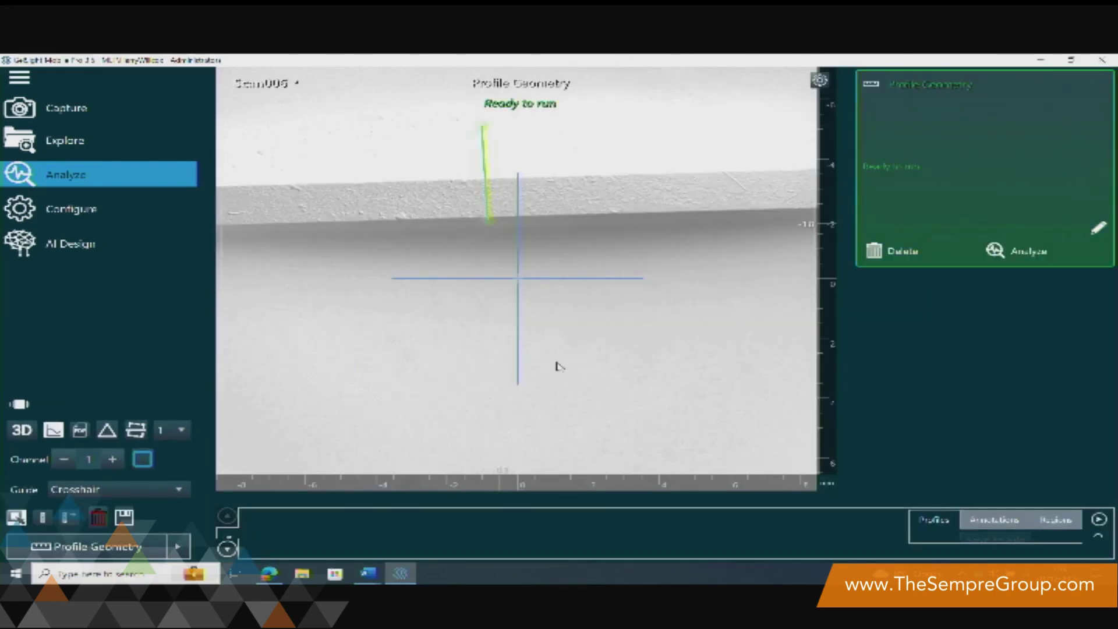
Step: Enlarge the profile graph, then move the input region onto the descending slope and narrow it to about 1.15 mm
left_click_drag(637, 503, 629, 294)
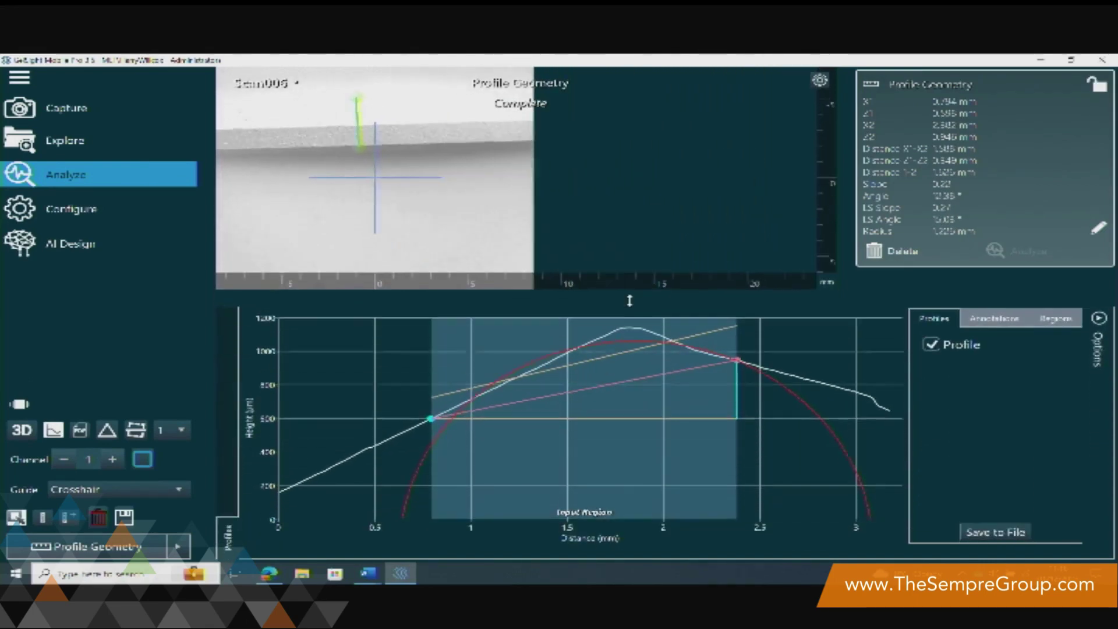
left_click(609, 462)
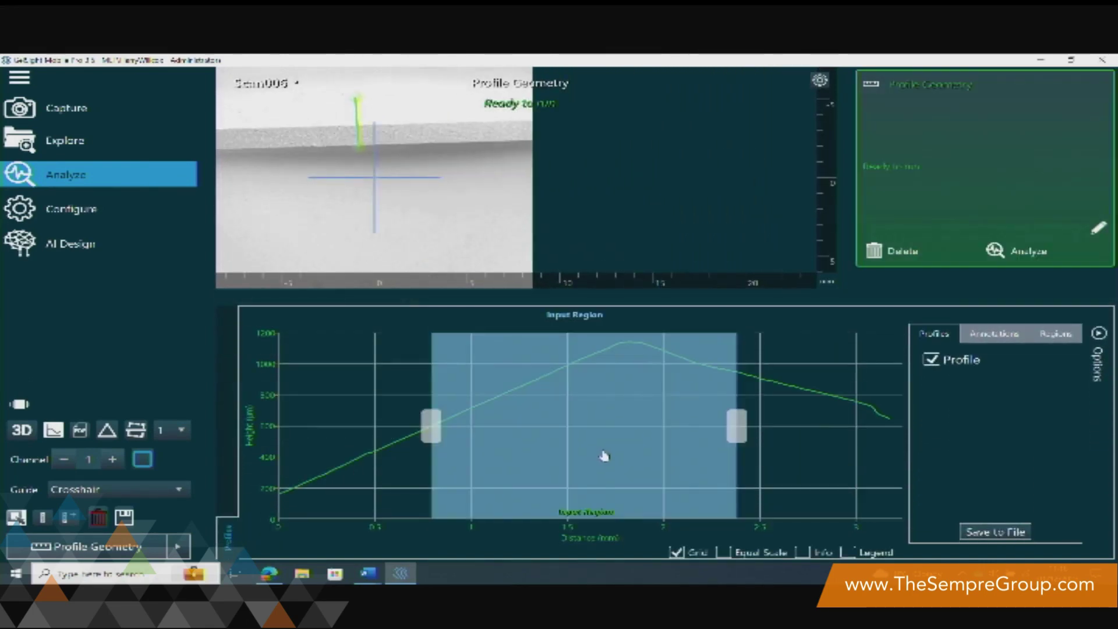
left_click_drag(601, 454, 722, 472)
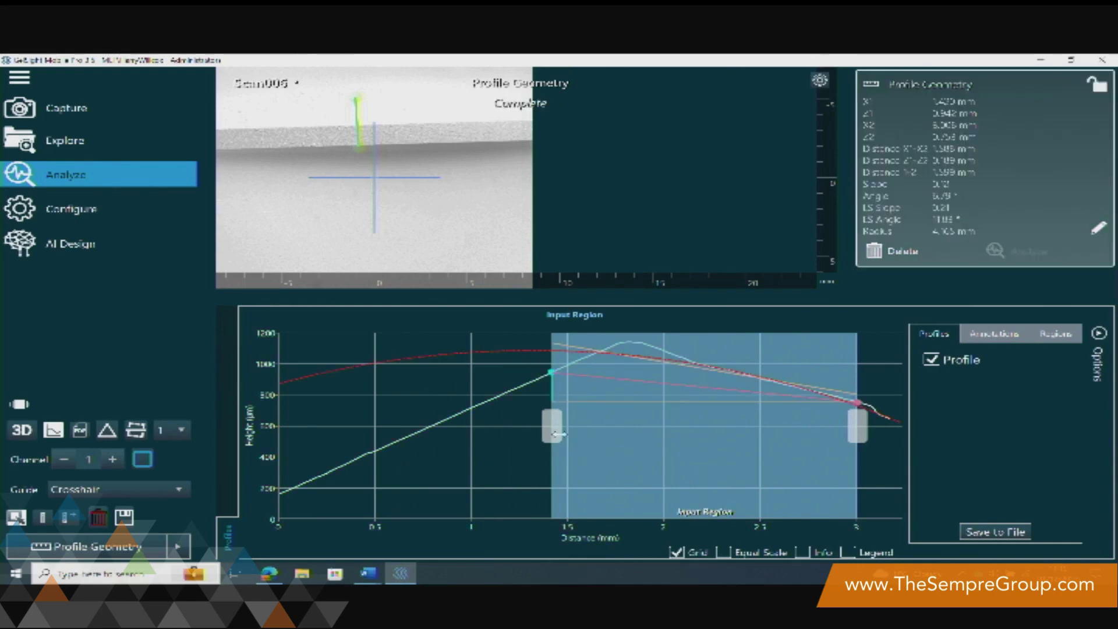
left_click_drag(550, 434, 637, 437)
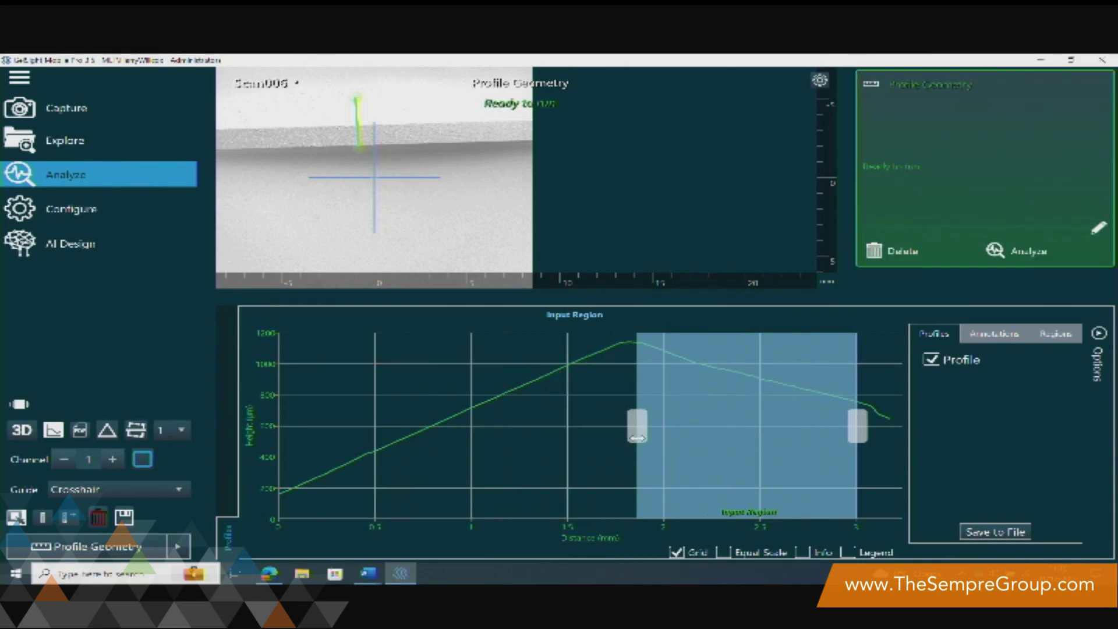
Step: Add a leveling region about 1.34 mm wide at the profile's start, and extend the input region's start to about 1.80 mm
left_click(1062, 356)
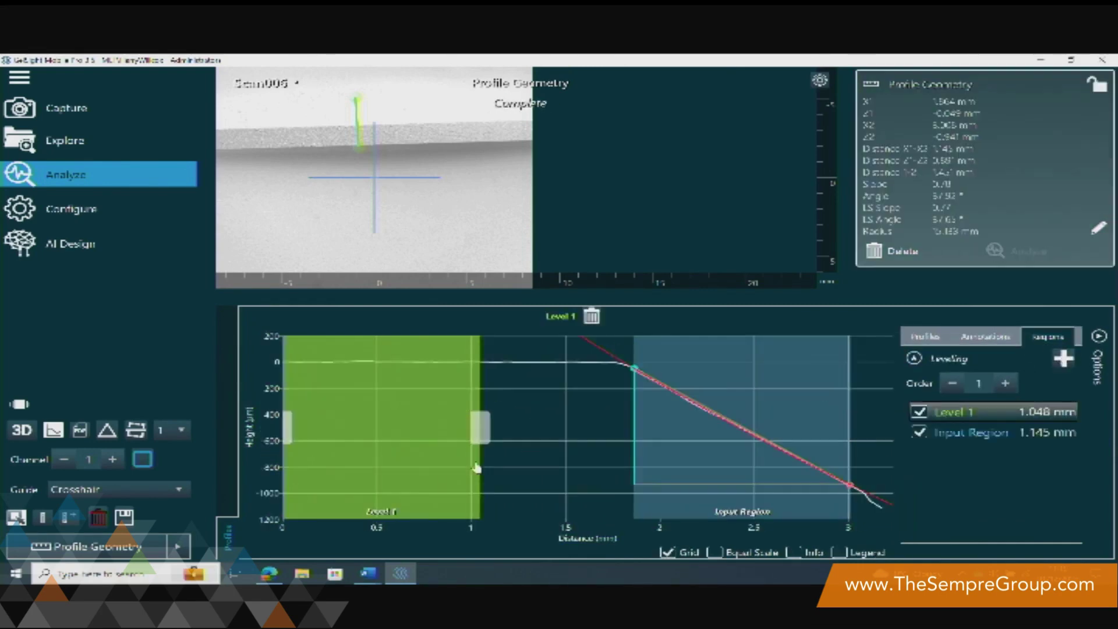
left_click_drag(475, 428, 536, 428)
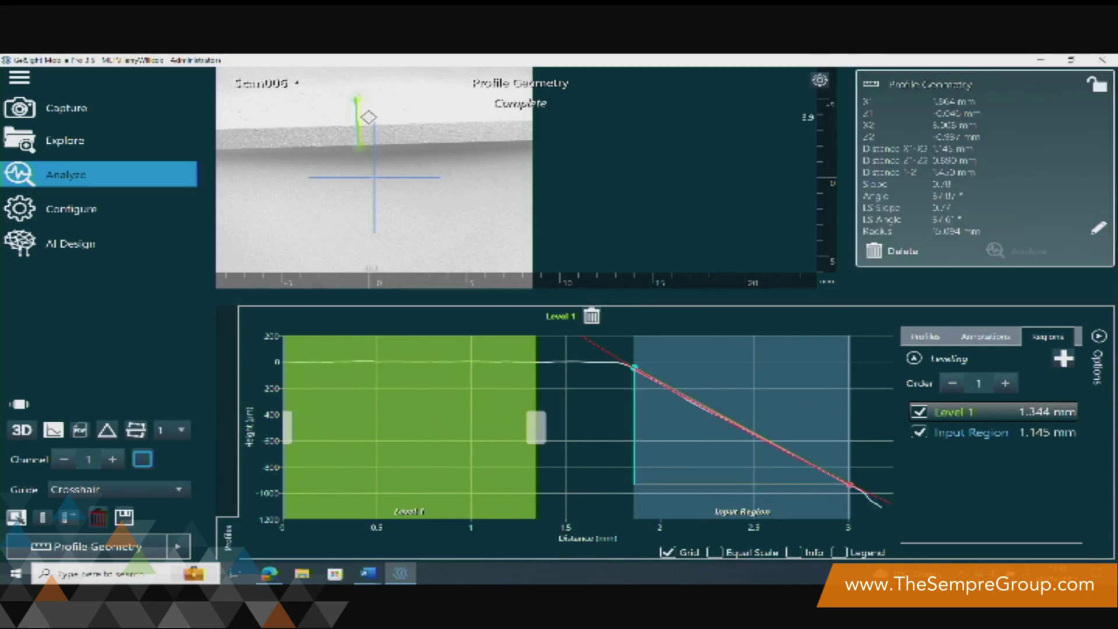
right_click(672, 398)
left_click(650, 423)
left_click_drag(634, 425, 622, 430)
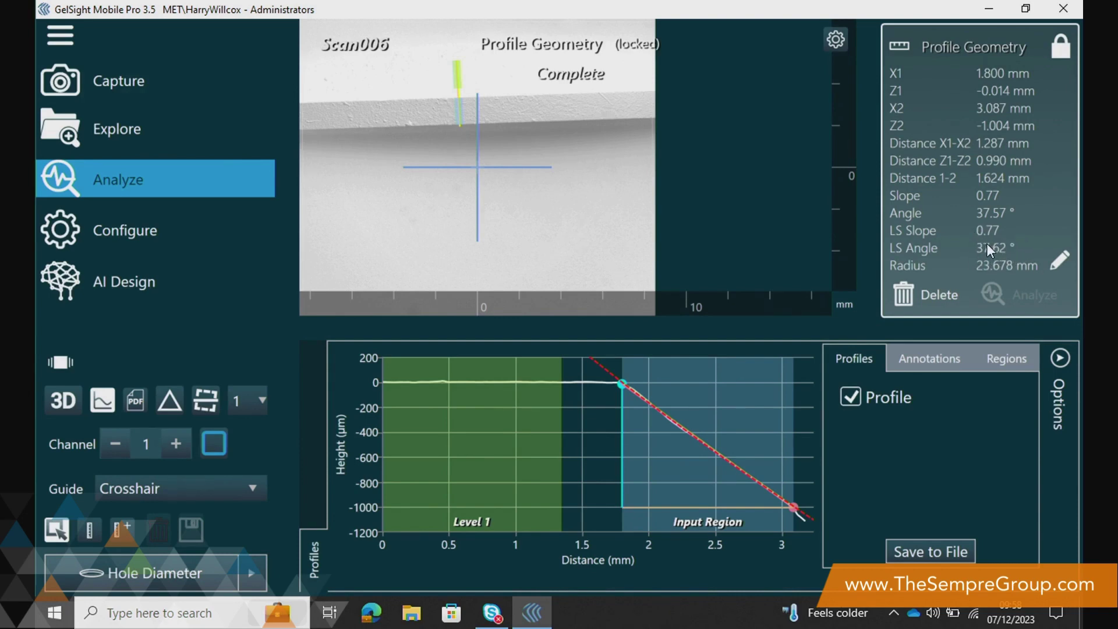
Step: Generate a report for Scan006 with the Profile Geometry results
left_click(133, 400)
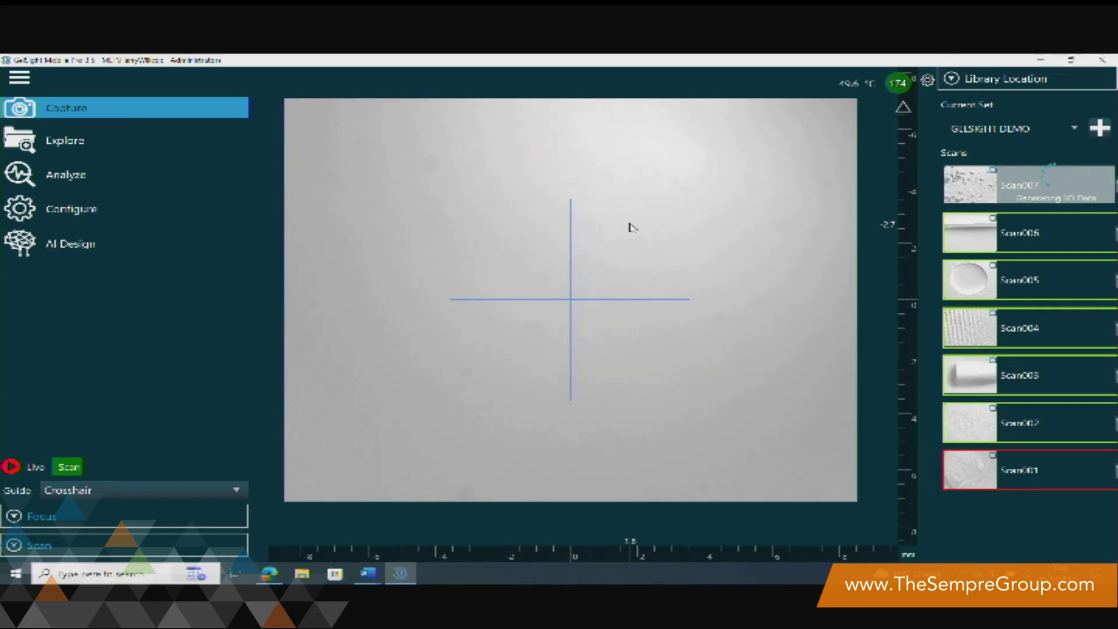
Step: Open Scan007 of the GELSIGHT DEMO set for analysis, dismissing the alert, and run a Particle Detection routine on it
left_click(984, 197)
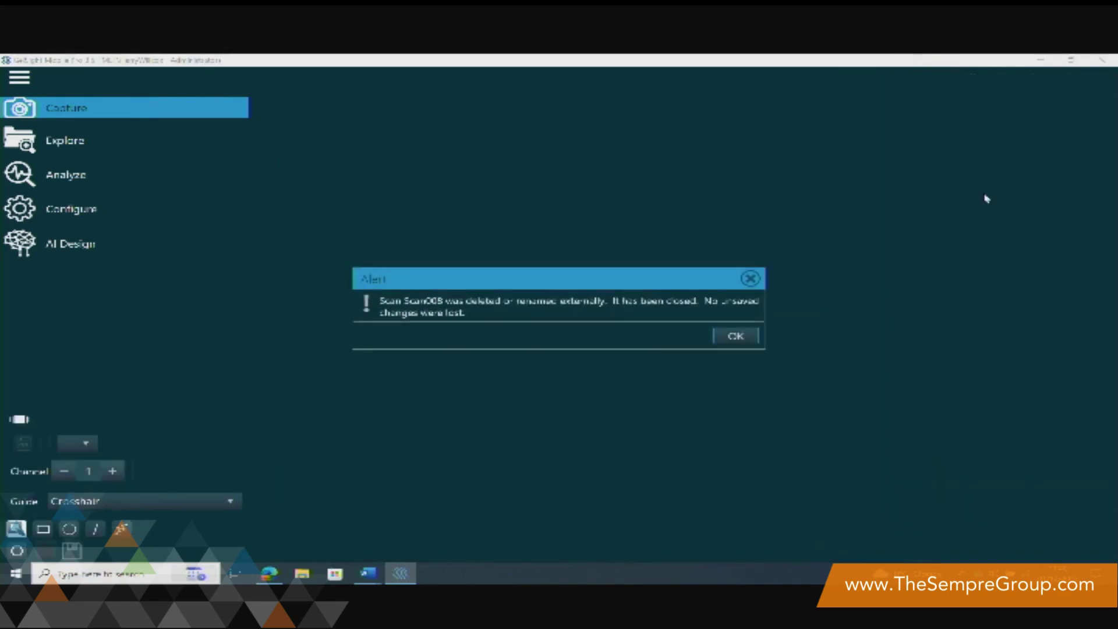
left_click(735, 336)
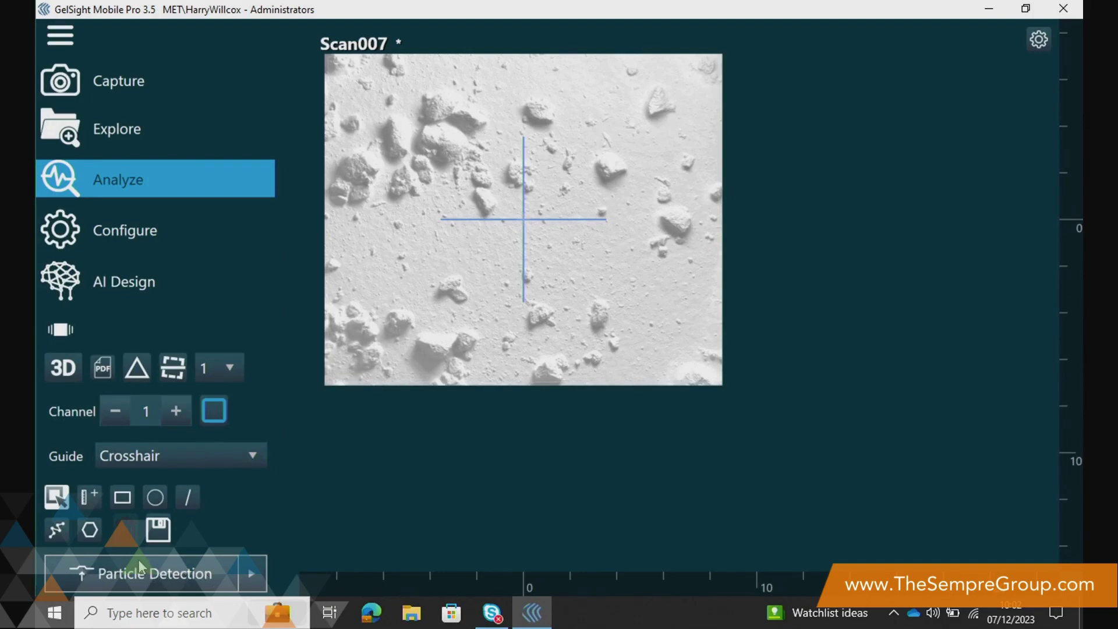
left_click(139, 568)
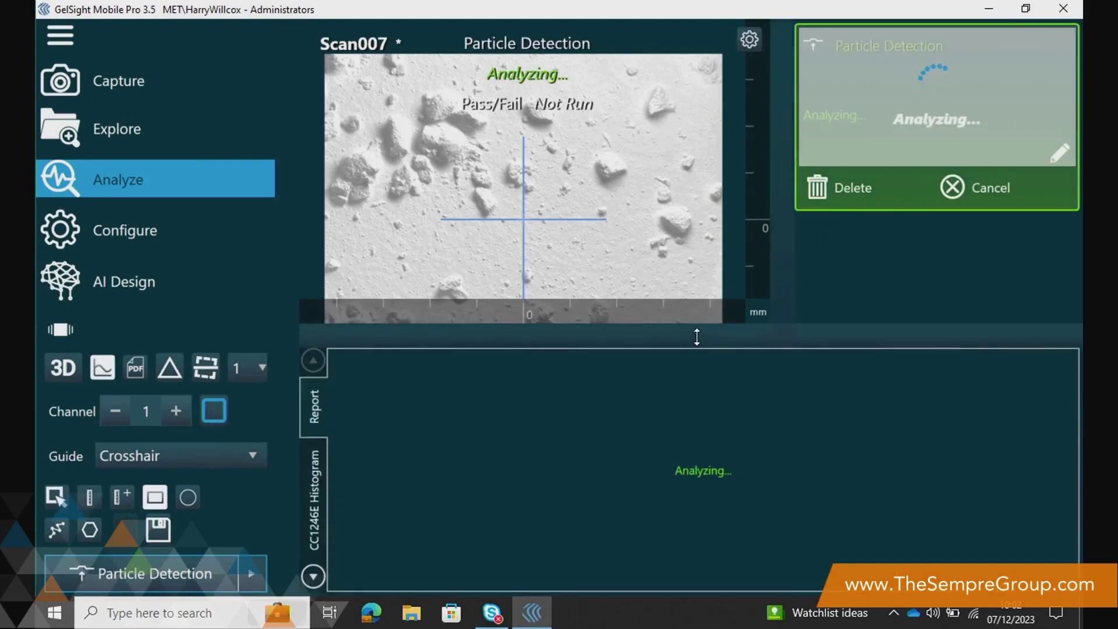
left_click_drag(697, 336, 696, 373)
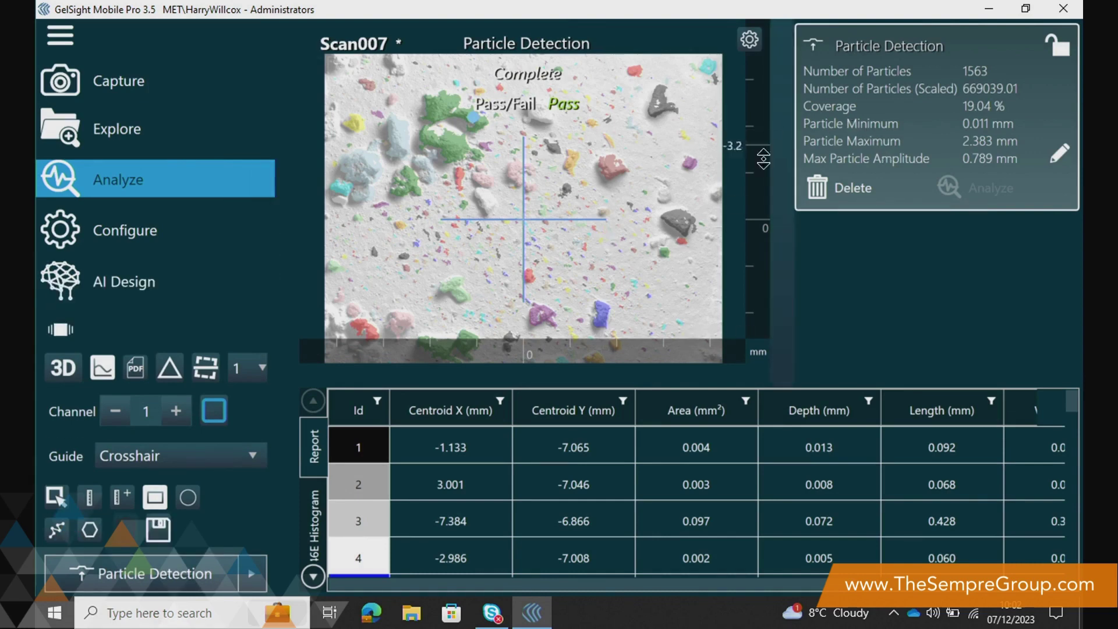
Step: Review the rows of the Particle Detection report table, including each particle's centroid, area, depth and length
scroll(629, 509, "down", 20)
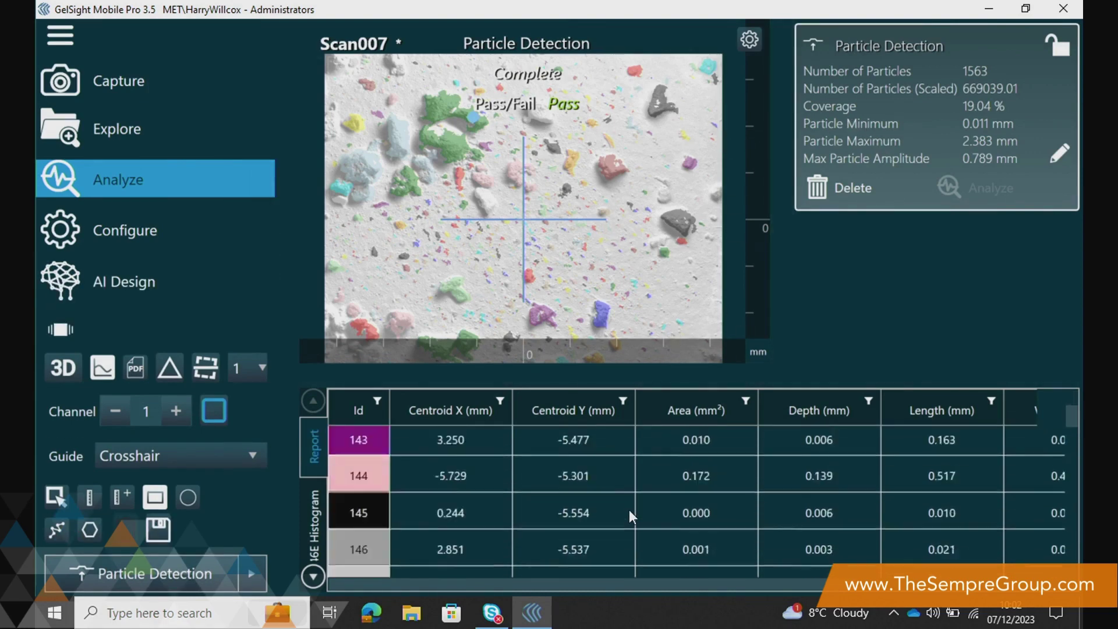
scroll(628, 509, "up", 20)
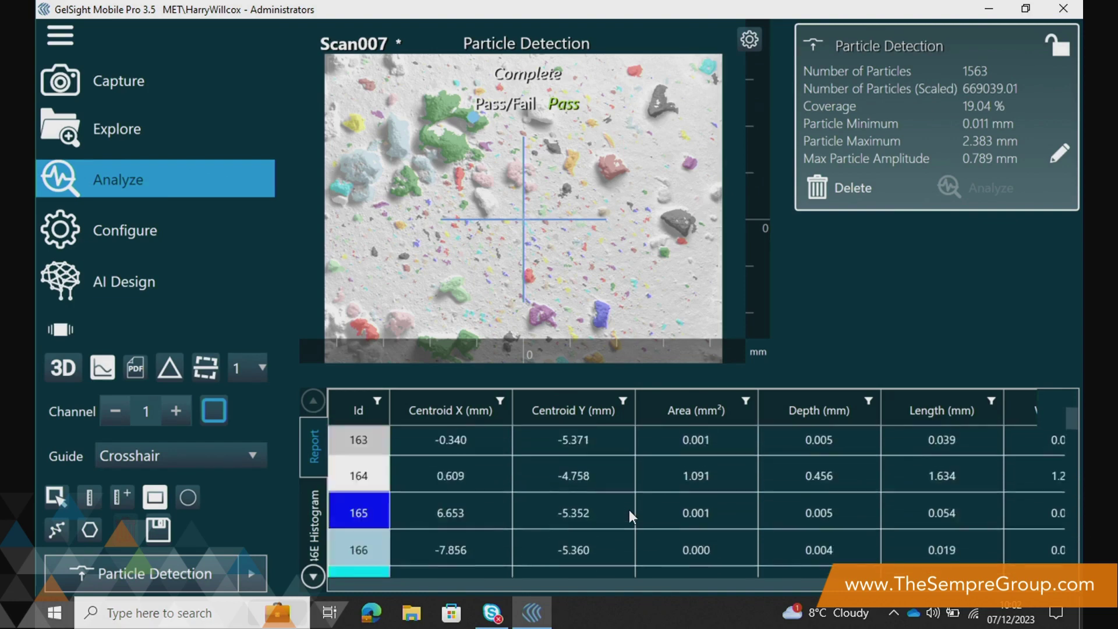
scroll(629, 509, "up", 5)
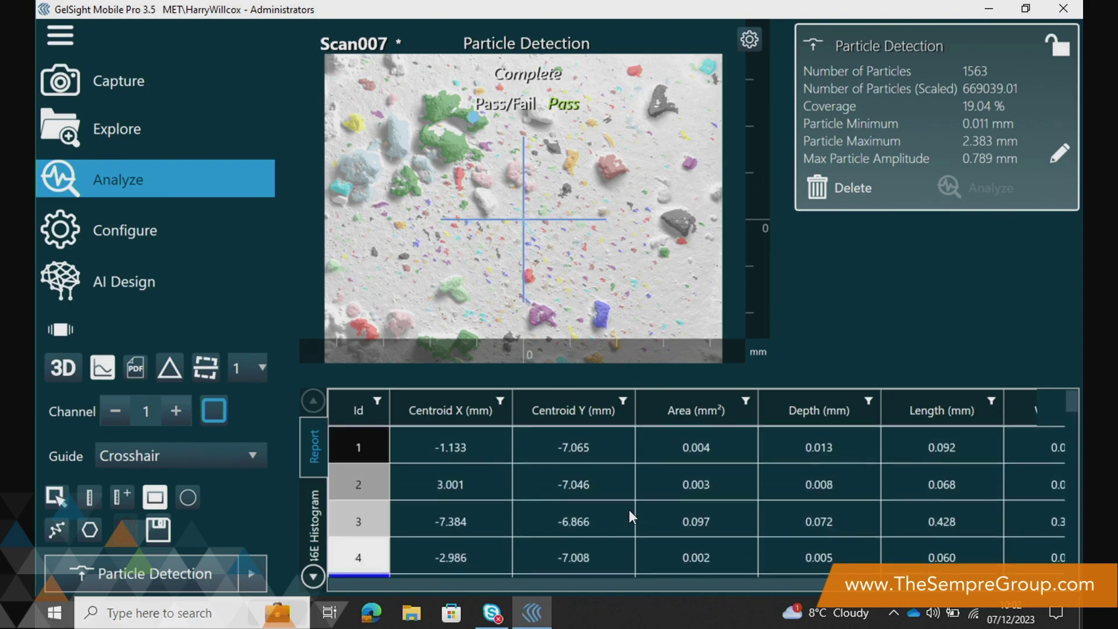
scroll(629, 509, "down", 20)
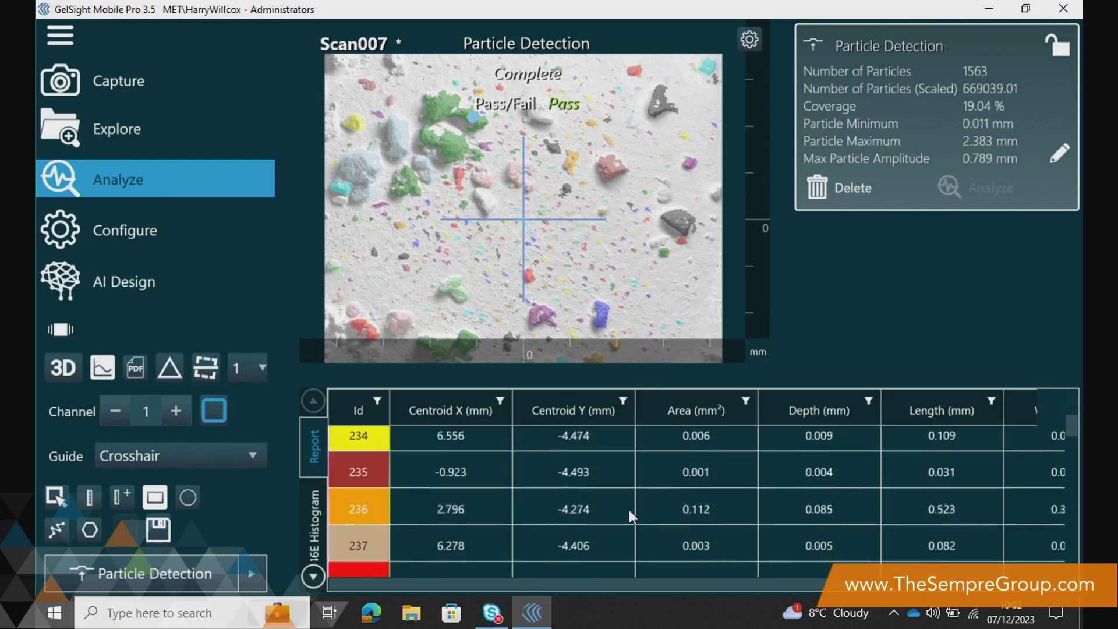
scroll(629, 509, "up", 20)
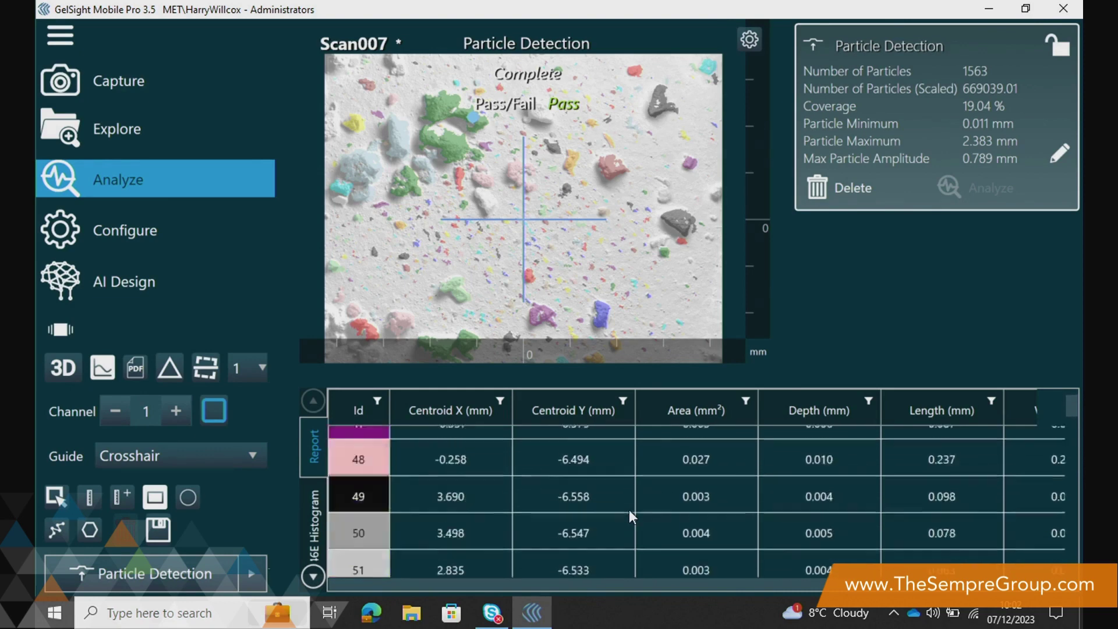
scroll(629, 509, "up", 10)
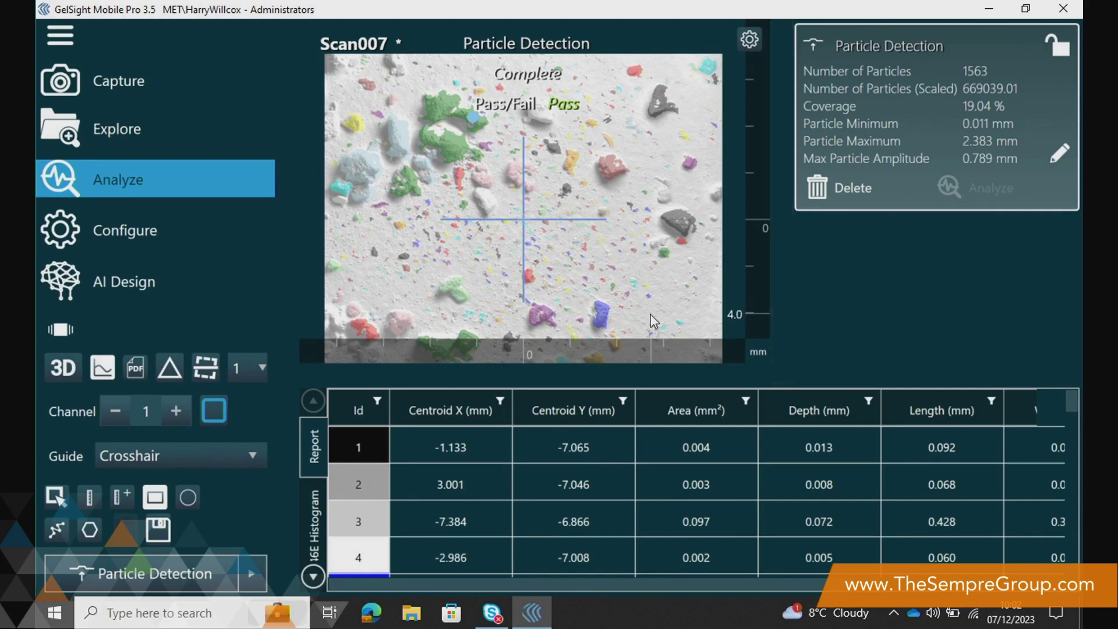
Step: Generate a report for Scan007 with the Particle Detection results, saving the unsaved changes
left_click(130, 370)
left_click(432, 342)
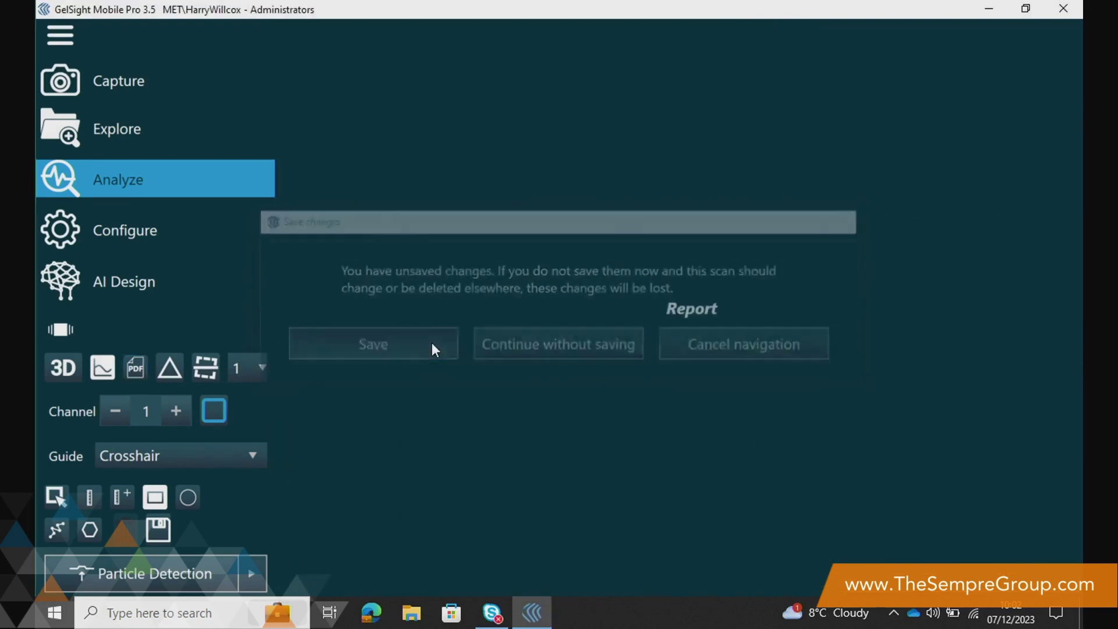